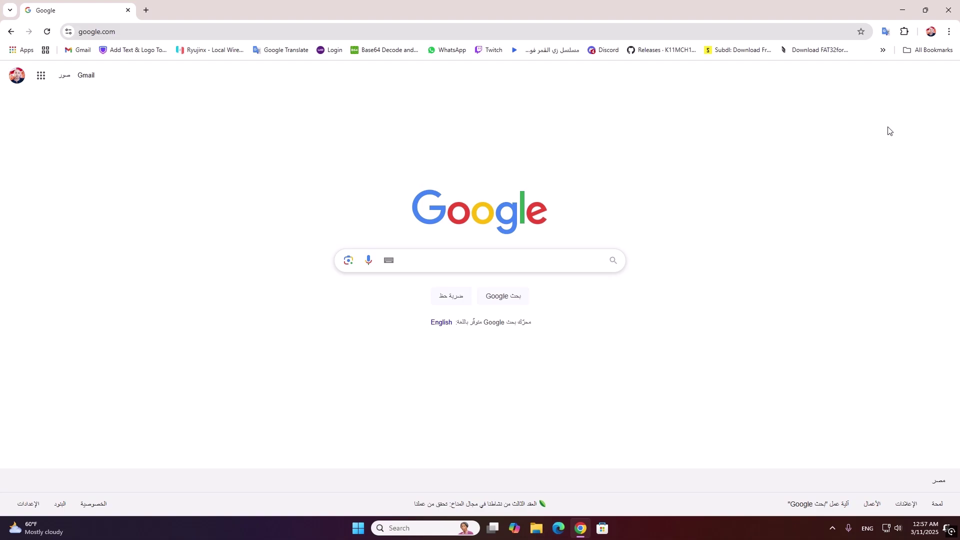
- Search Google for cemu and go via cemu.info to the Cemu 2.5 assets on GitHub
text(cemu)
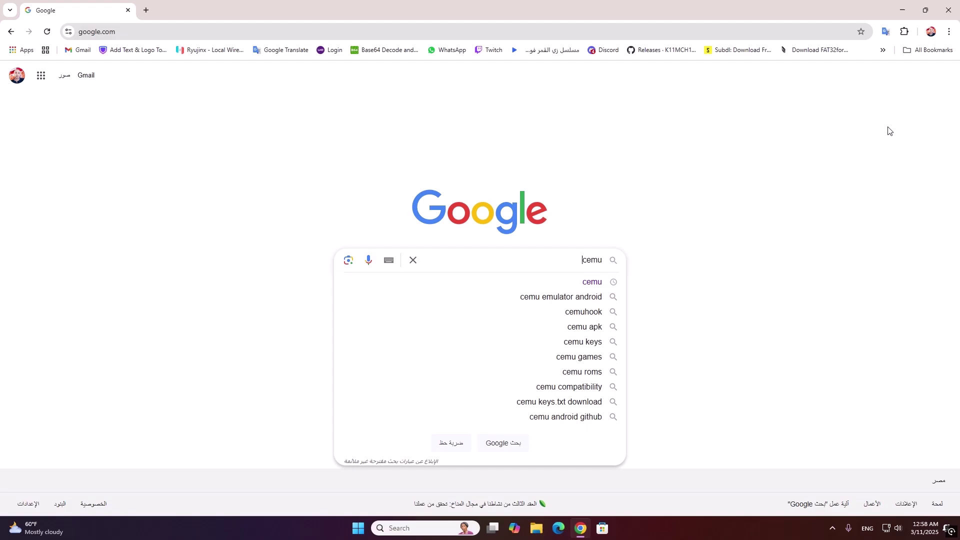
key(Return)
click(801, 172)
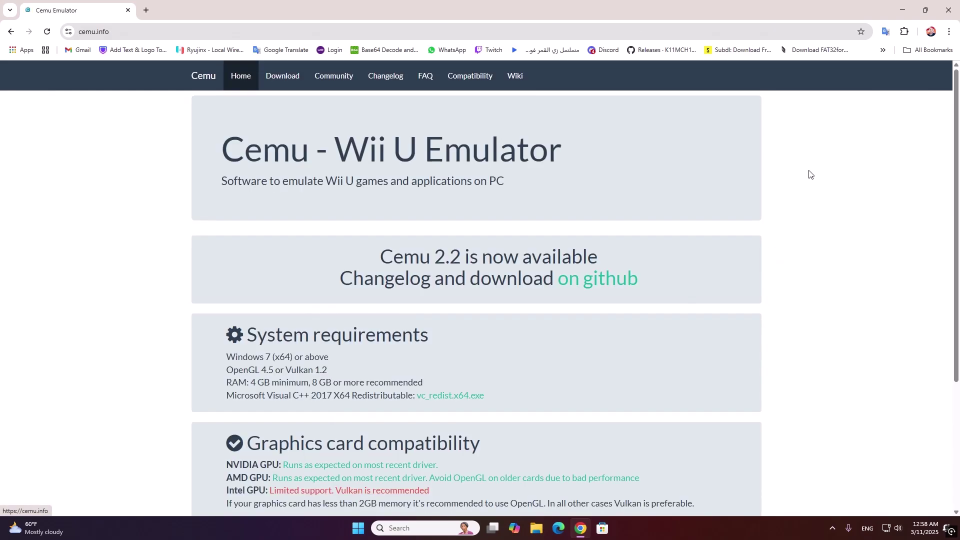
scroll(553, 232, down, 3)
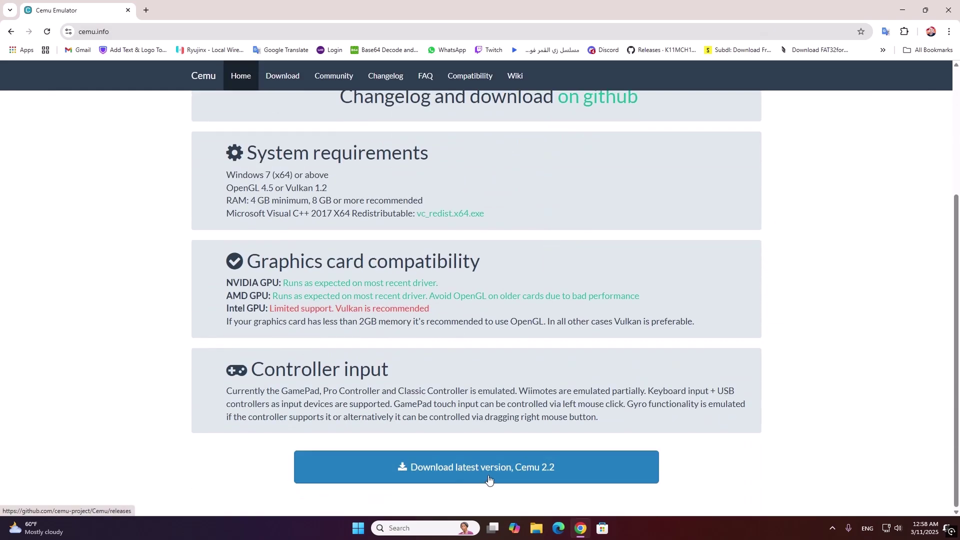
click(464, 474)
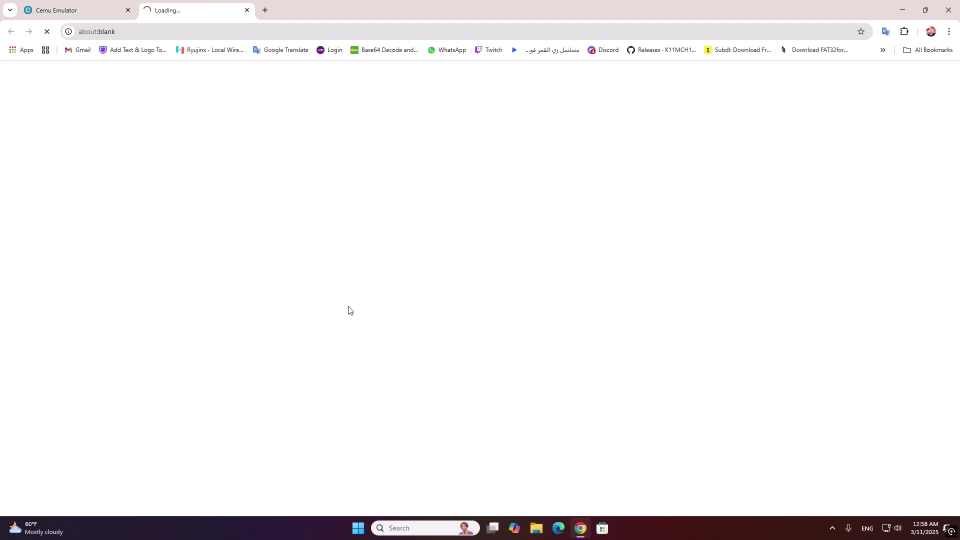
scroll(355, 300, down, 10)
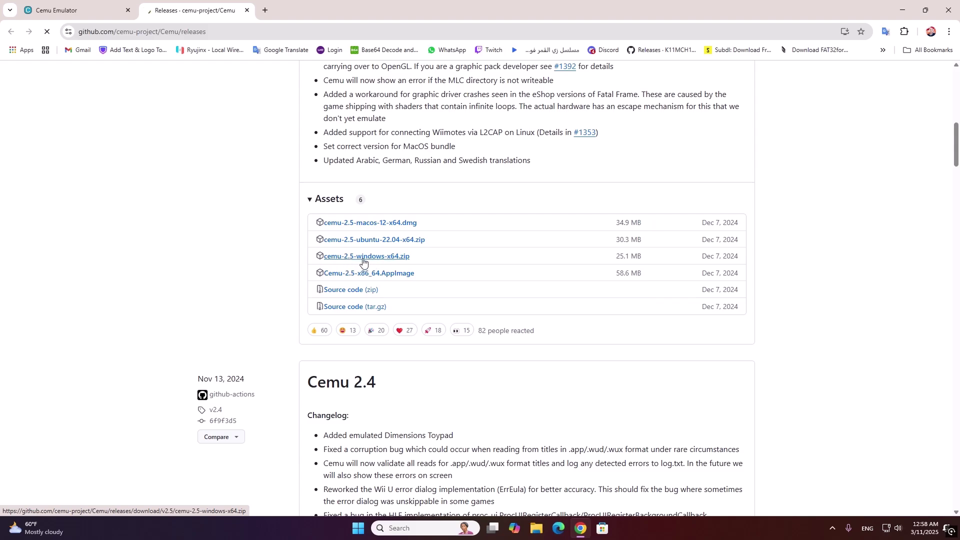
- Download cemu-2.5-windows-x64.zip to the Desktop with Internet Download Manager
click(363, 260)
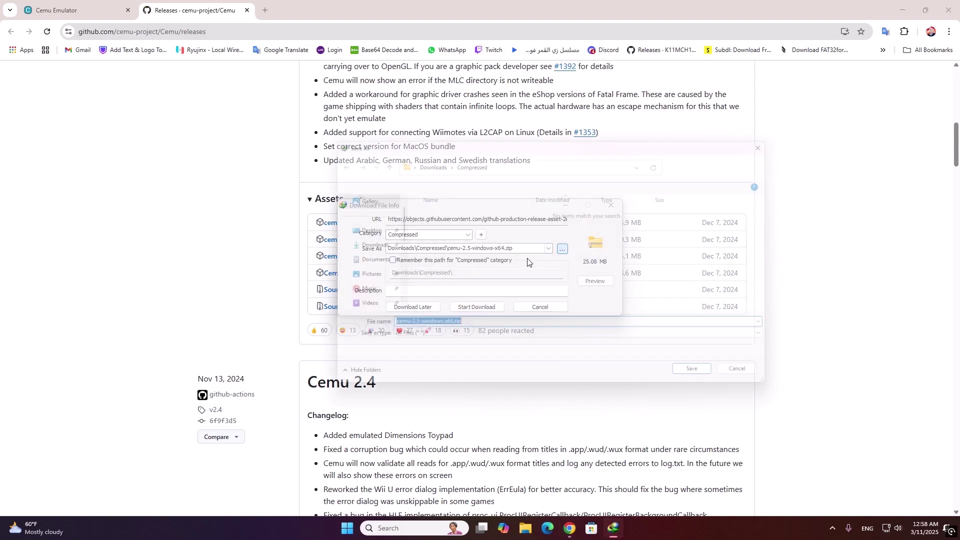
click(359, 229)
click(707, 381)
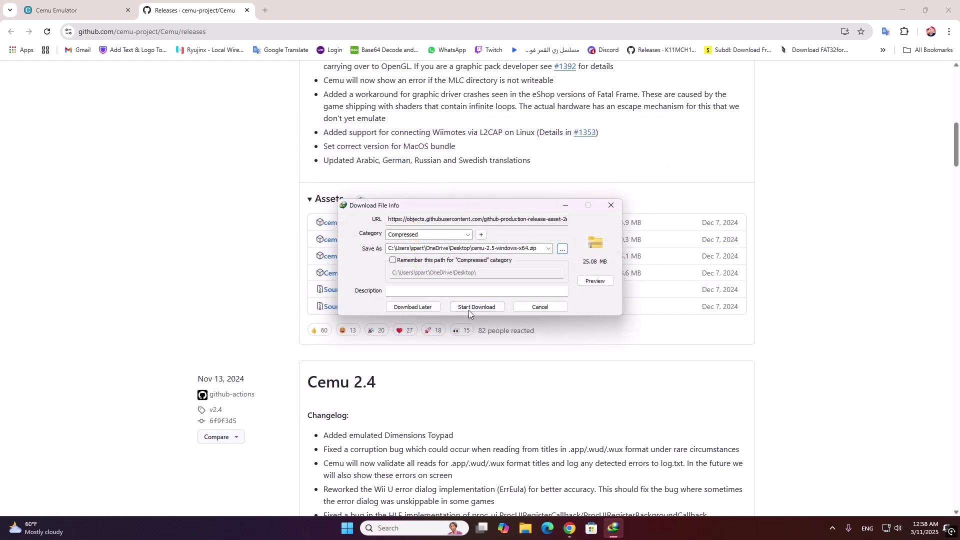
click(469, 310)
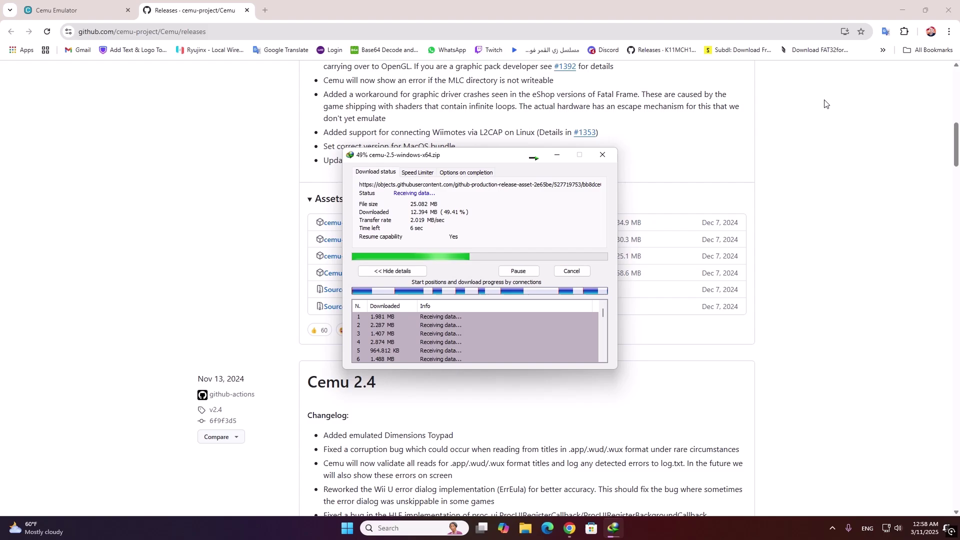
click(902, 10)
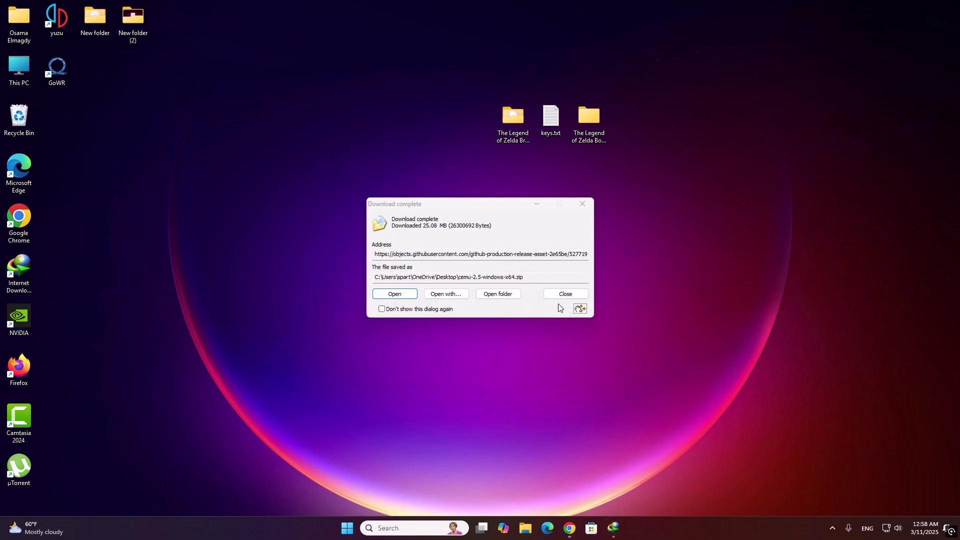
click(489, 288)
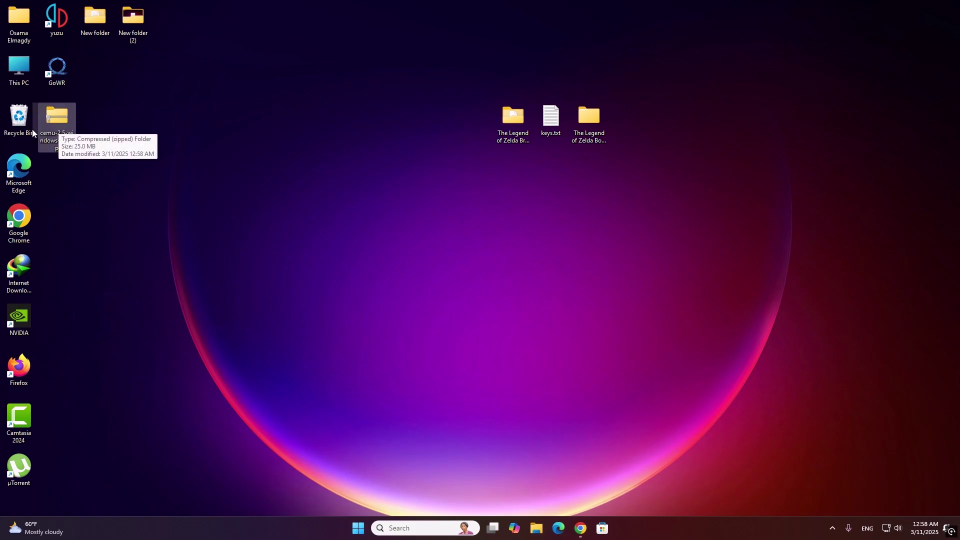
- Extract the Cemu zip with WinRAR Extract Here and move the Cemu_2.5 folder mid-desktop
right_click(55, 119)
click(80, 156)
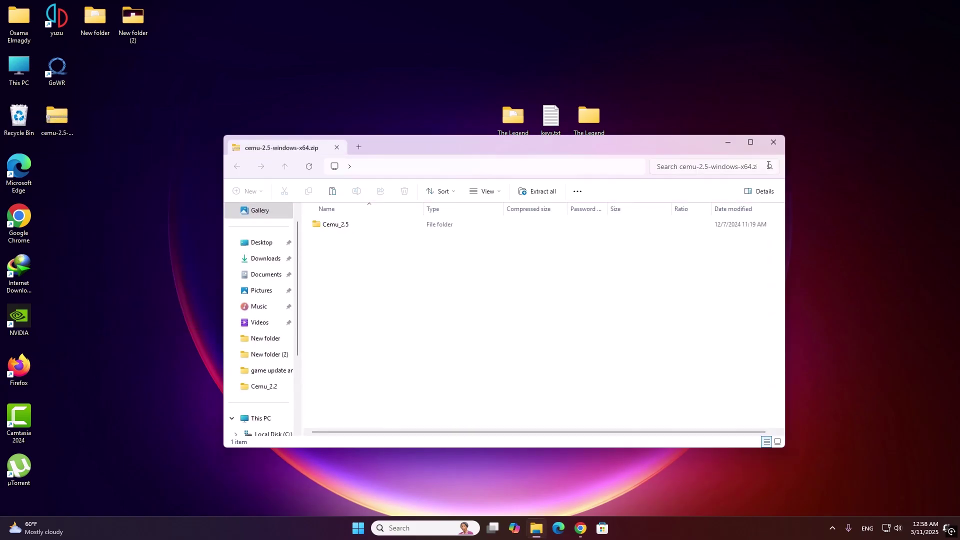
click(782, 143)
right_click(68, 120)
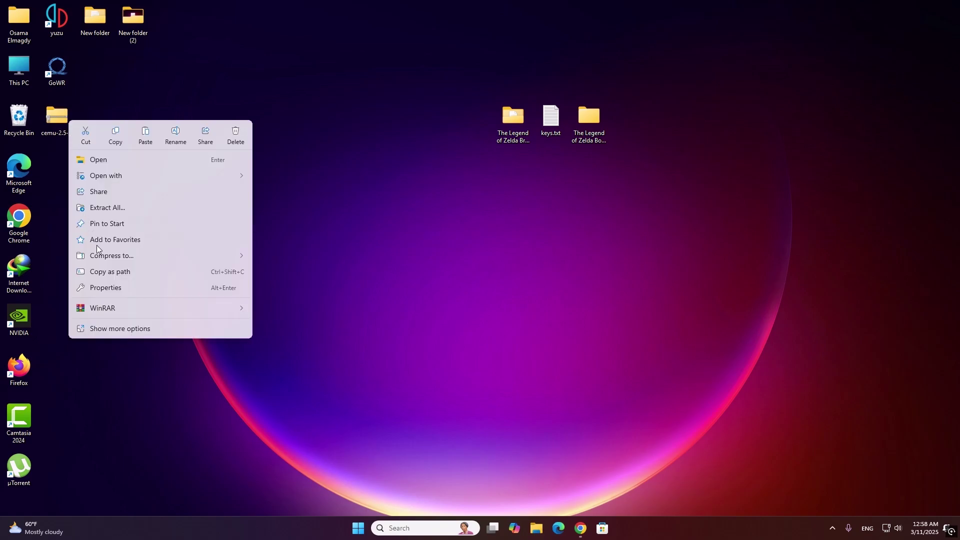
mouse_move(116, 309)
click(311, 355)
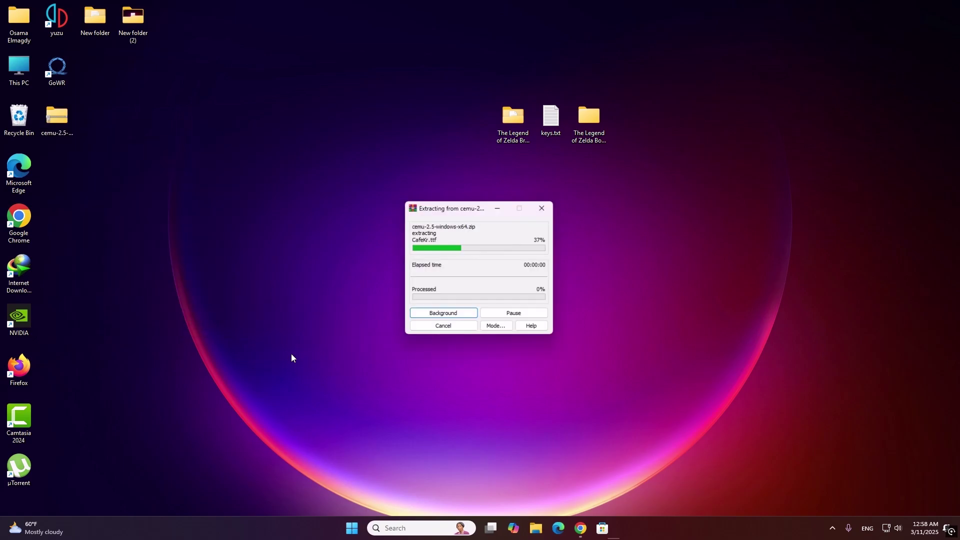
drag(62, 185, 354, 153)
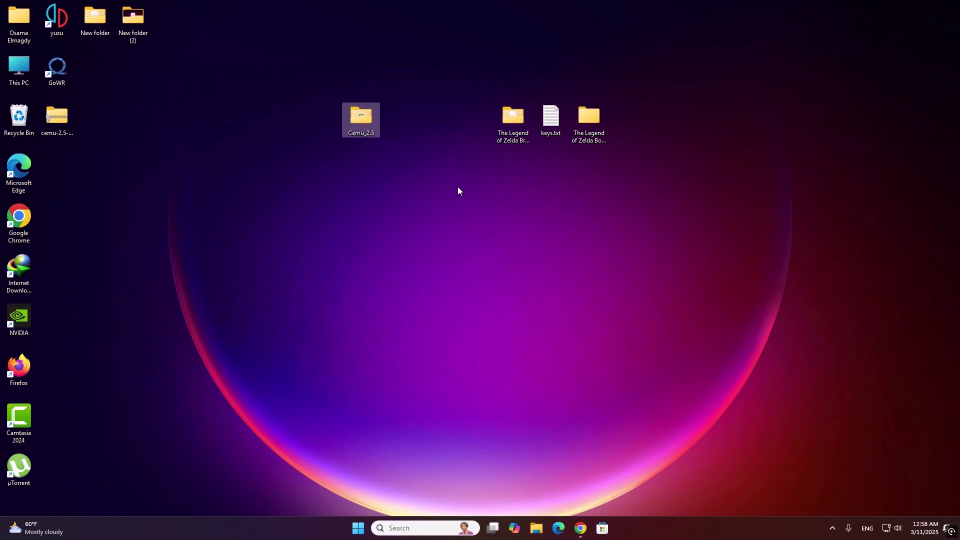
- Open the Cemu_2.5 folder, test-launch Cemu.exe, then close the emulator
double_click(365, 122)
drag(488, 149, 461, 199)
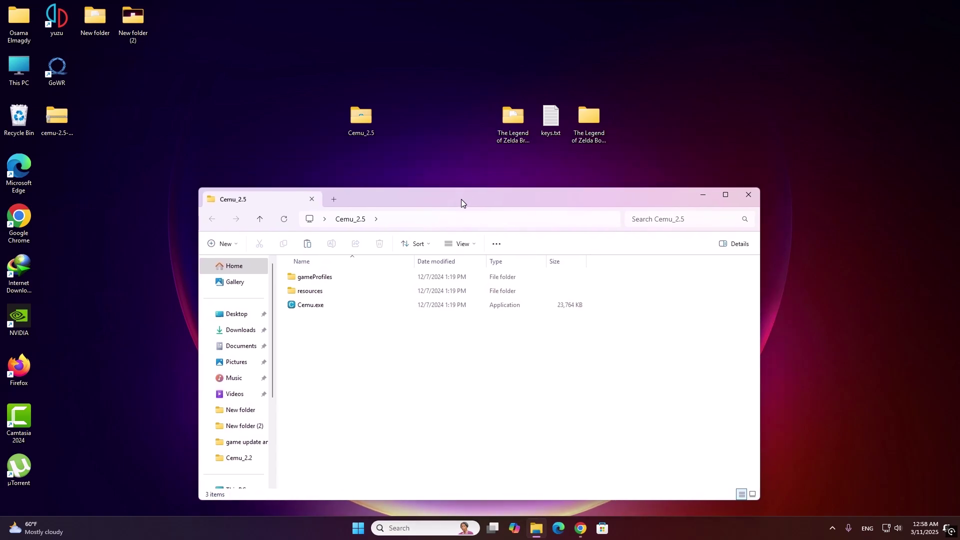
double_click(317, 306)
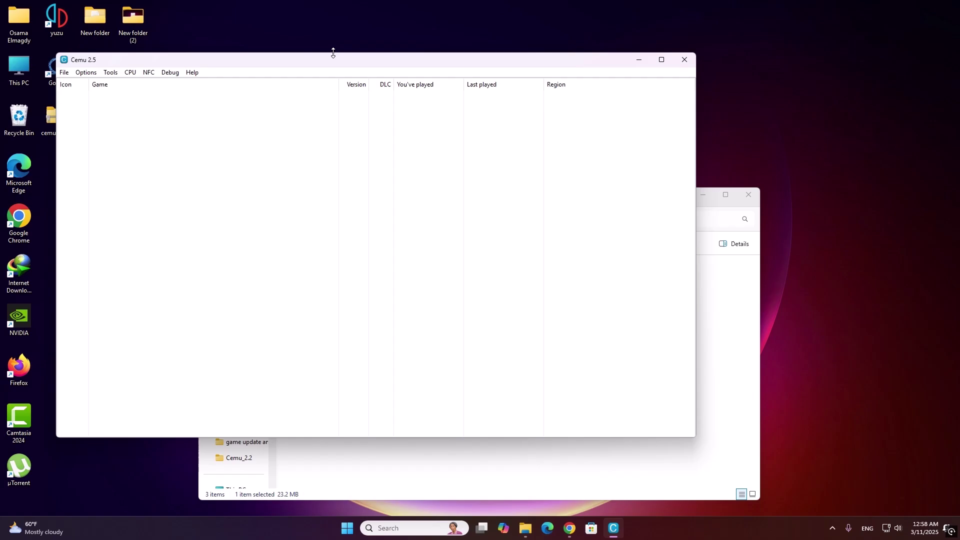
drag(324, 60, 348, 147)
click(714, 141)
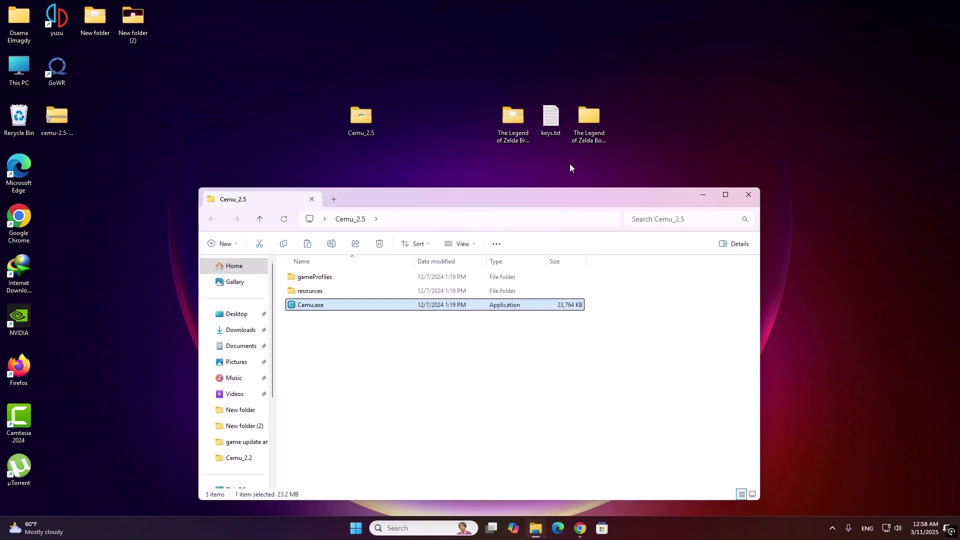
- Inspect the desktop keys.txt and the Breath of the Wild and Update 1.5.0 v208 folders
click(516, 126)
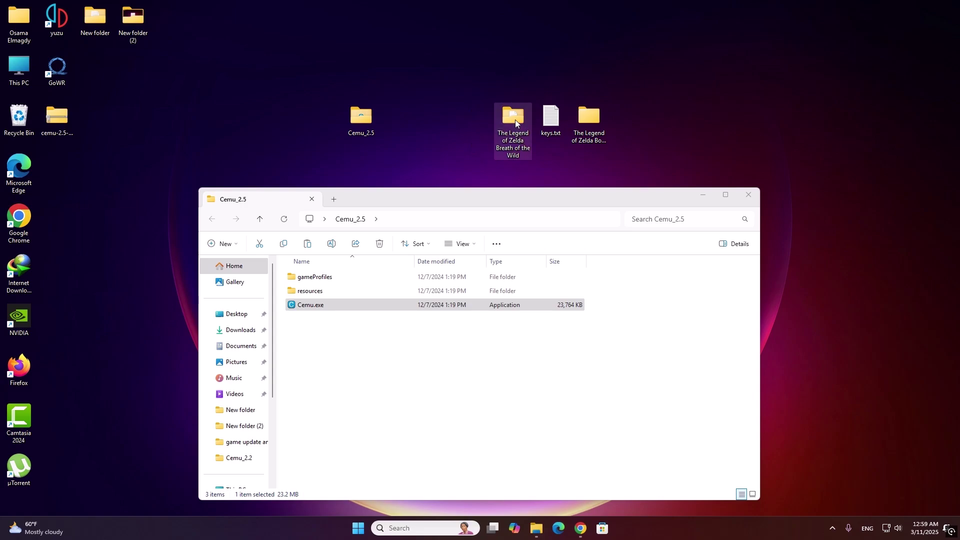
click(587, 156)
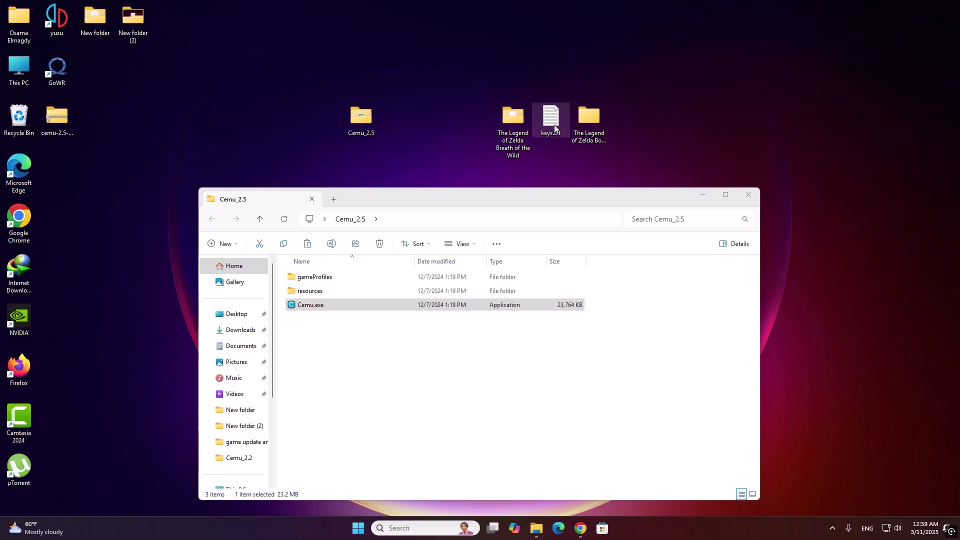
double_click(552, 119)
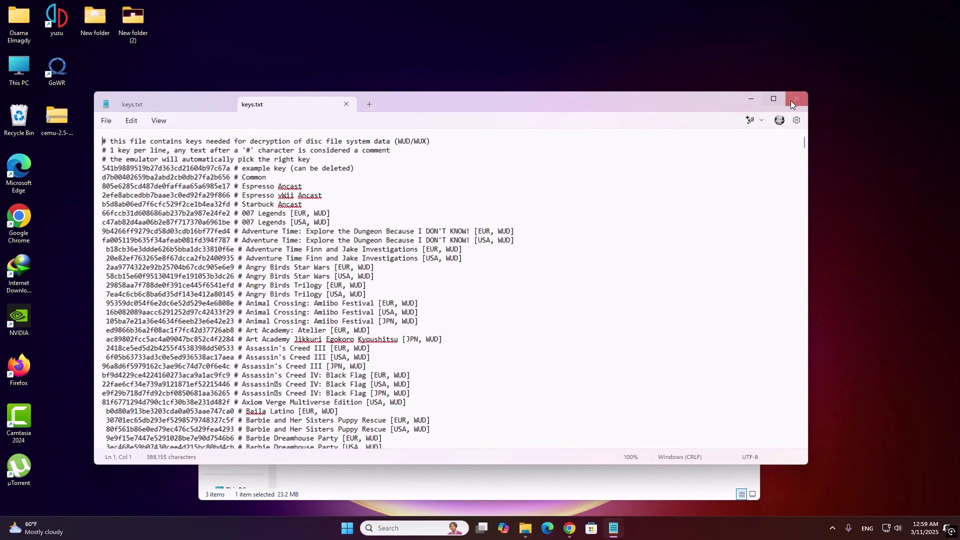
click(790, 100)
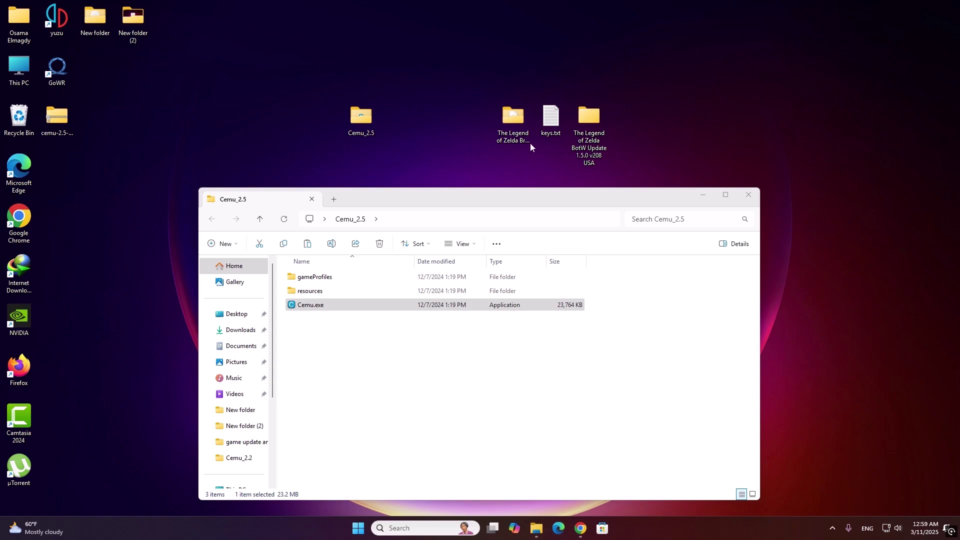
click(511, 135)
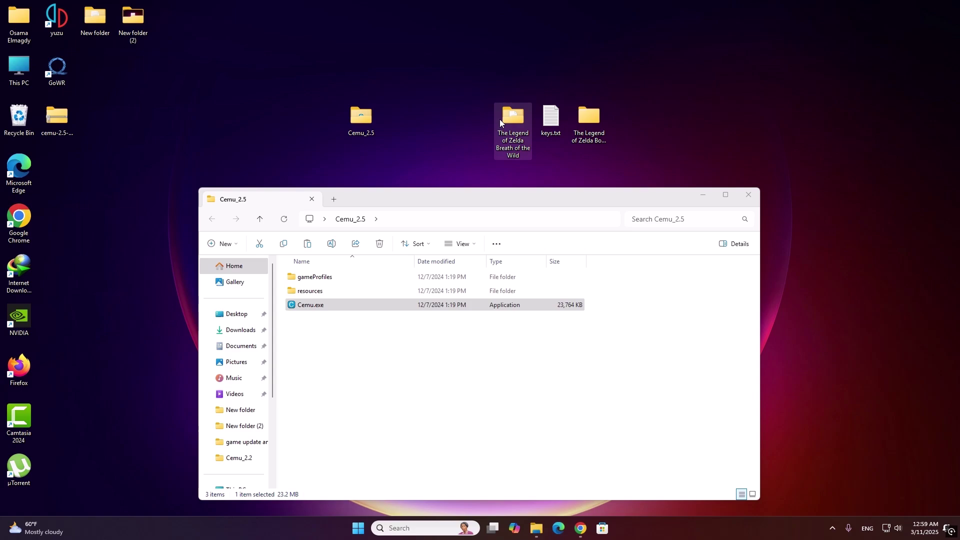
click(590, 125)
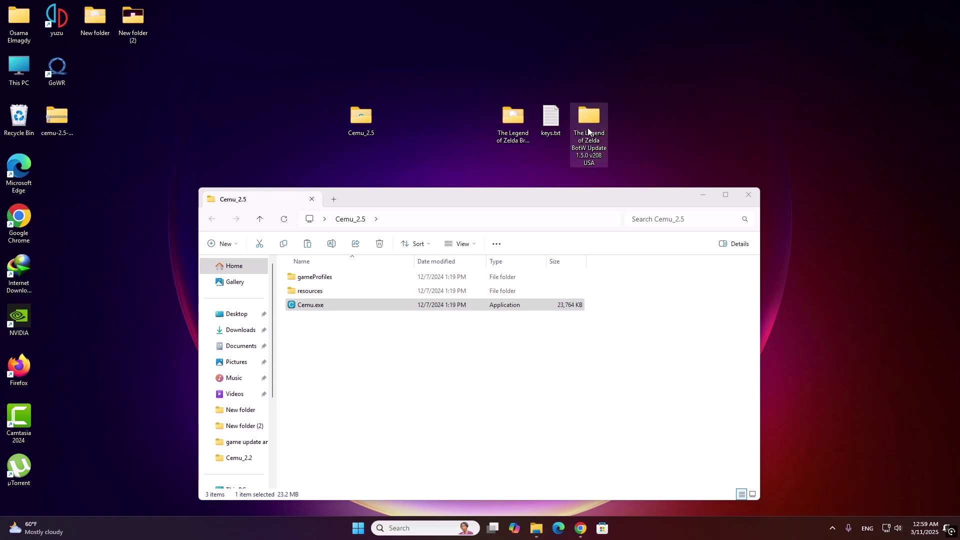
click(412, 330)
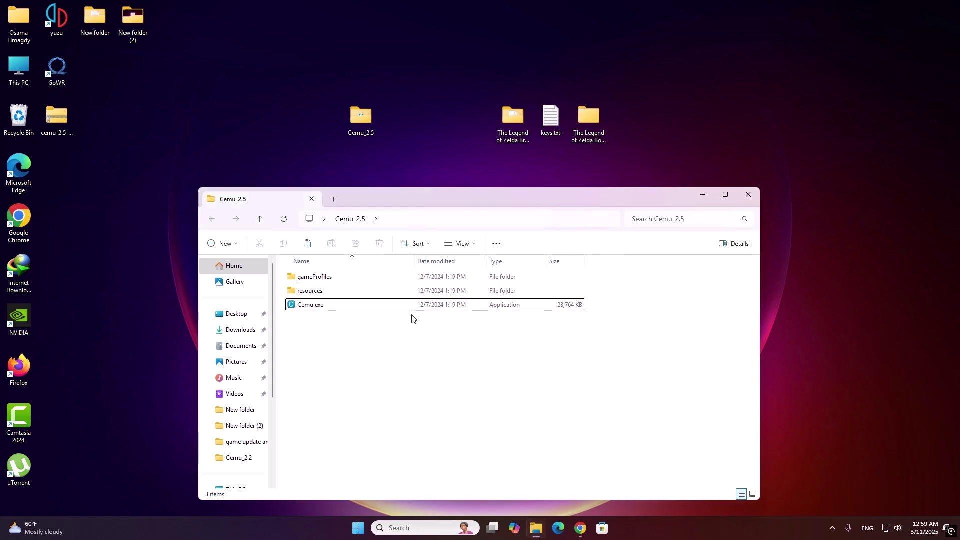
- Relaunch Cemu 2.5 and open its Cemu data folder from the File menu
double_click(313, 307)
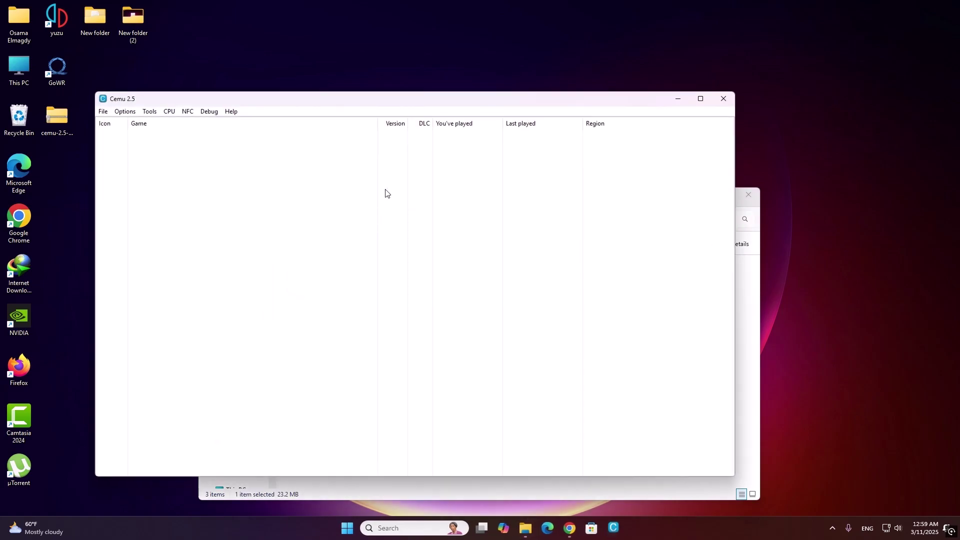
drag(321, 101, 444, 204)
click(227, 216)
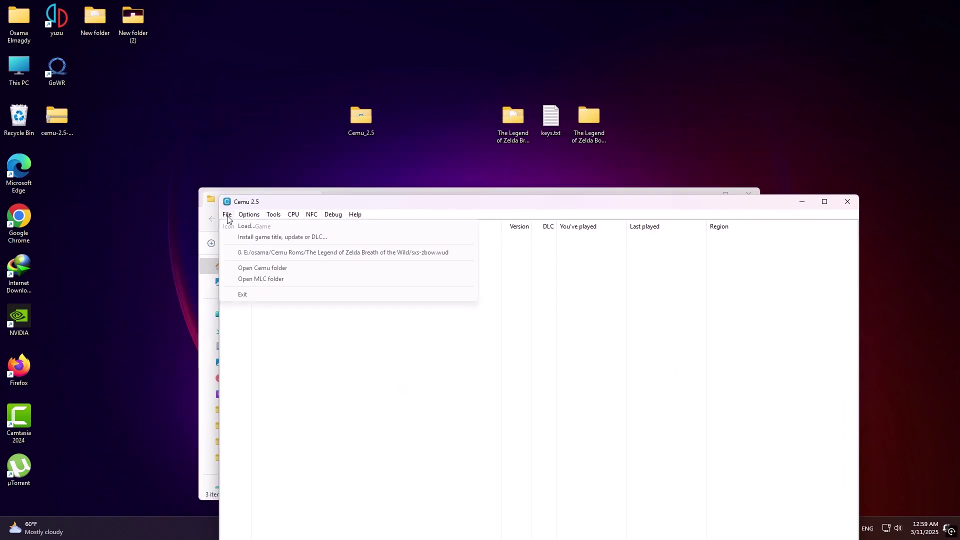
click(290, 270)
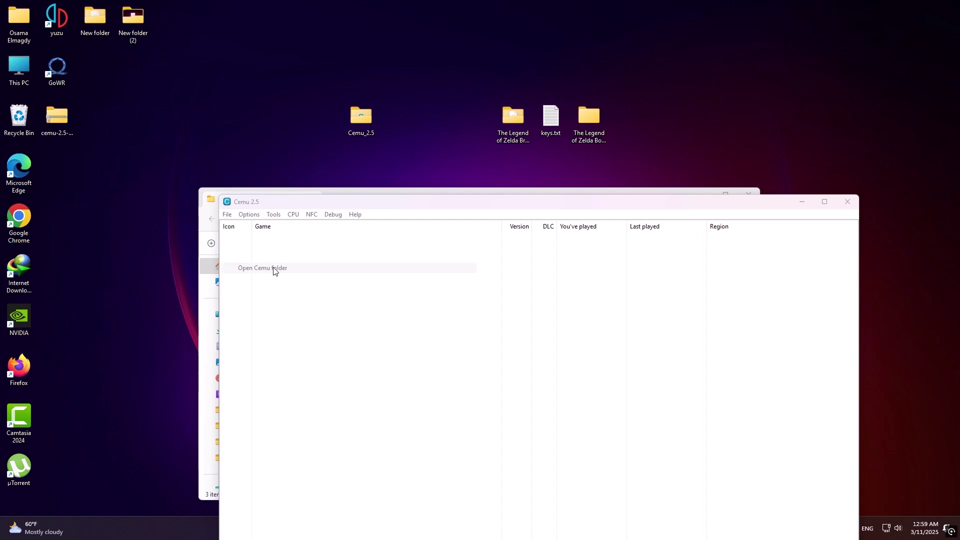
- Overwrite the Cemu folder's keys.txt with the desktop copy, then close that folder
drag(445, 9, 411, 185)
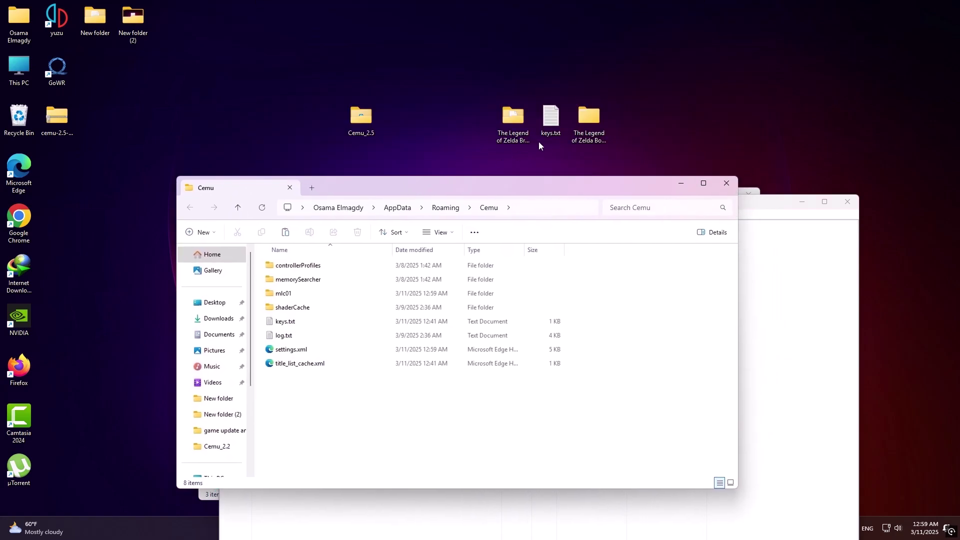
mouse_move(553, 122)
mouse_down()
mouse_move(395, 295)
mouse_move(554, 118)
mouse_up()
double_click(553, 118)
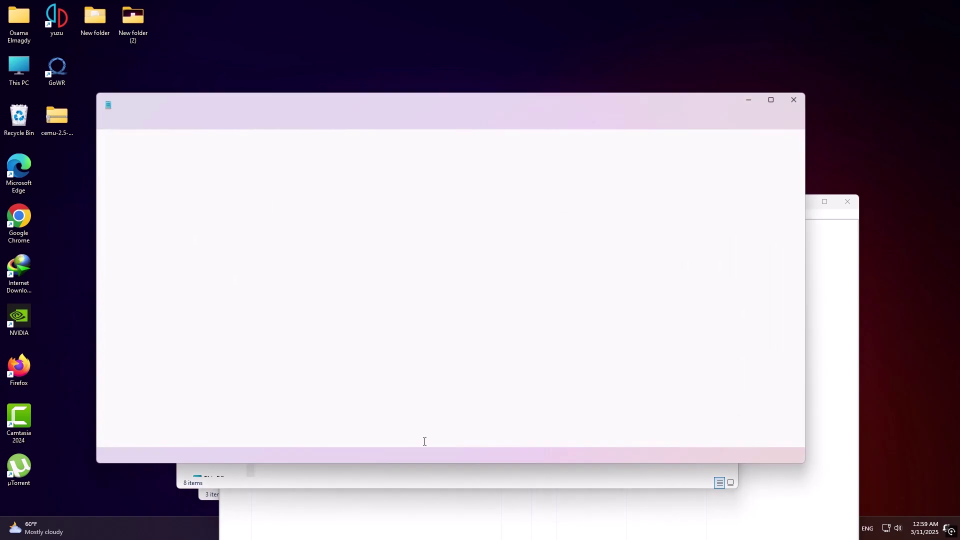
click(792, 102)
drag(551, 120, 302, 412)
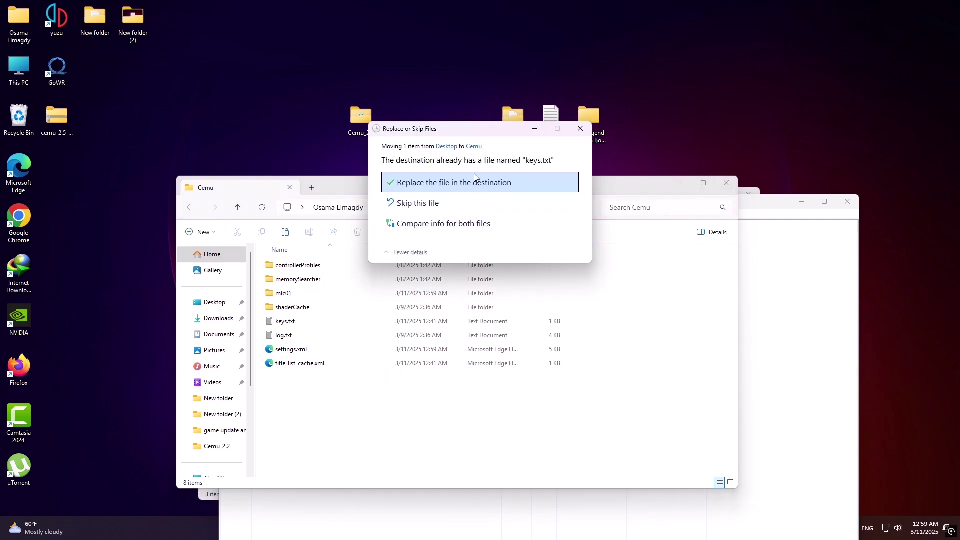
click(474, 184)
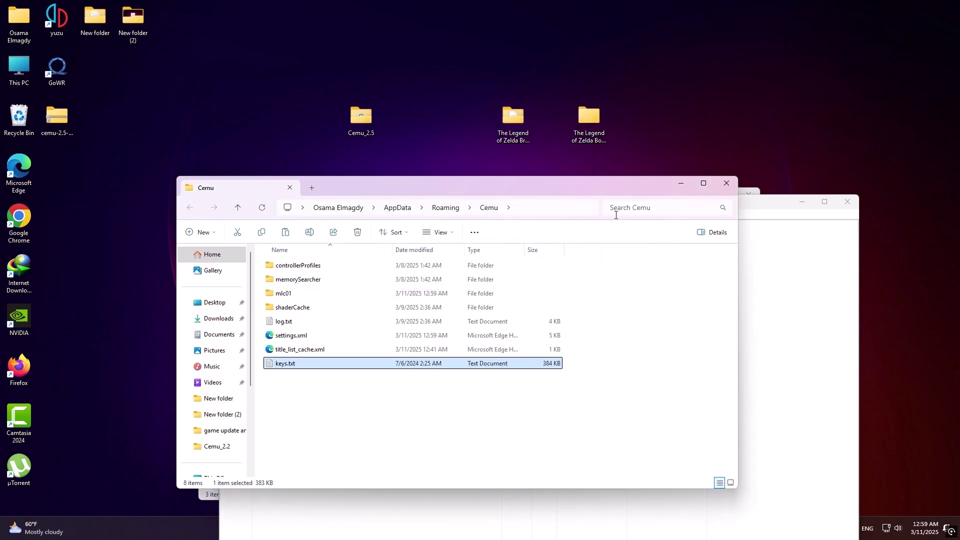
click(734, 184)
drag(631, 197, 614, 188)
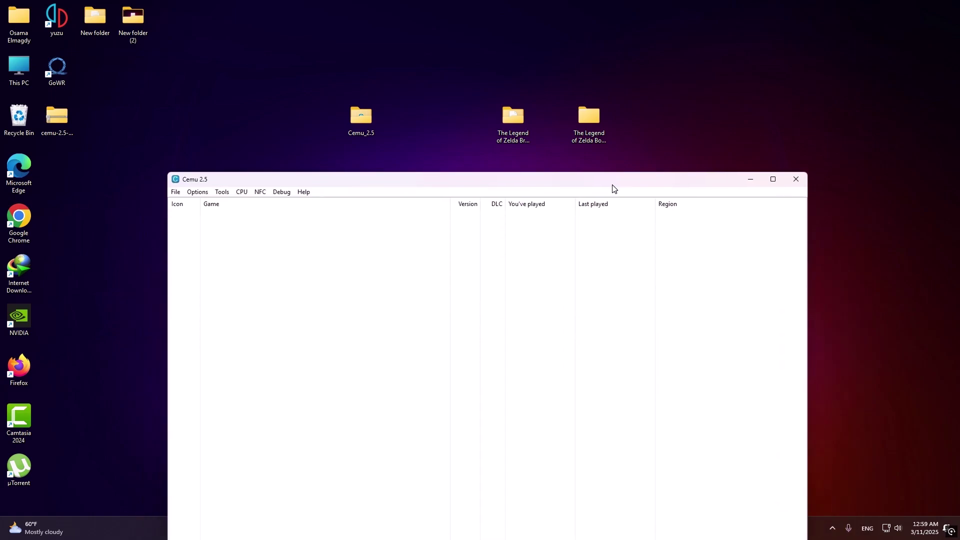
- Open Options > General settings in Cemu to reach the Game Paths list
click(511, 116)
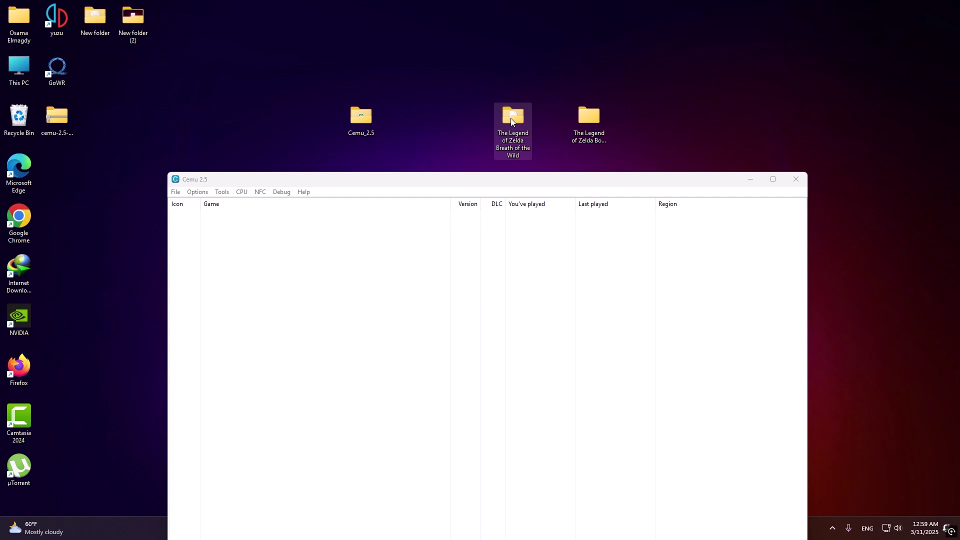
click(589, 121)
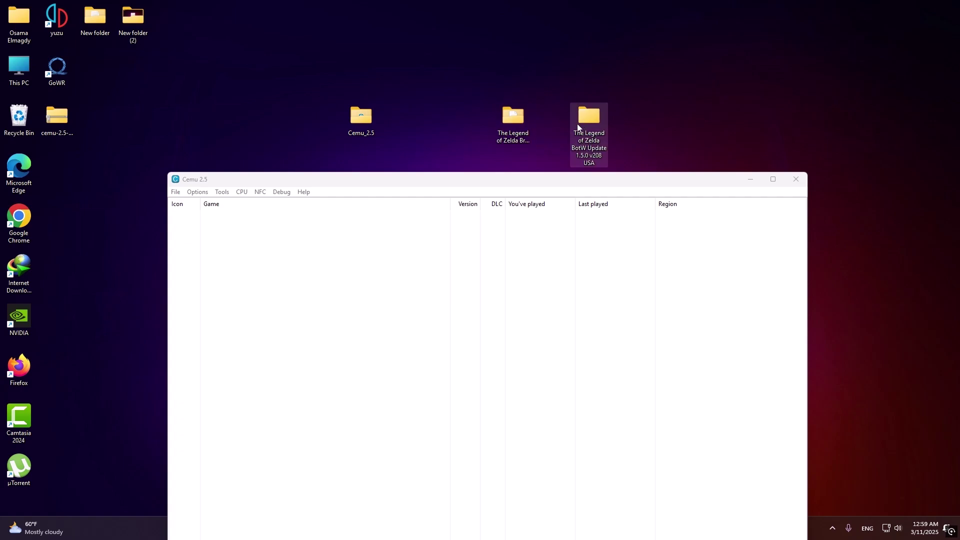
click(517, 119)
click(599, 116)
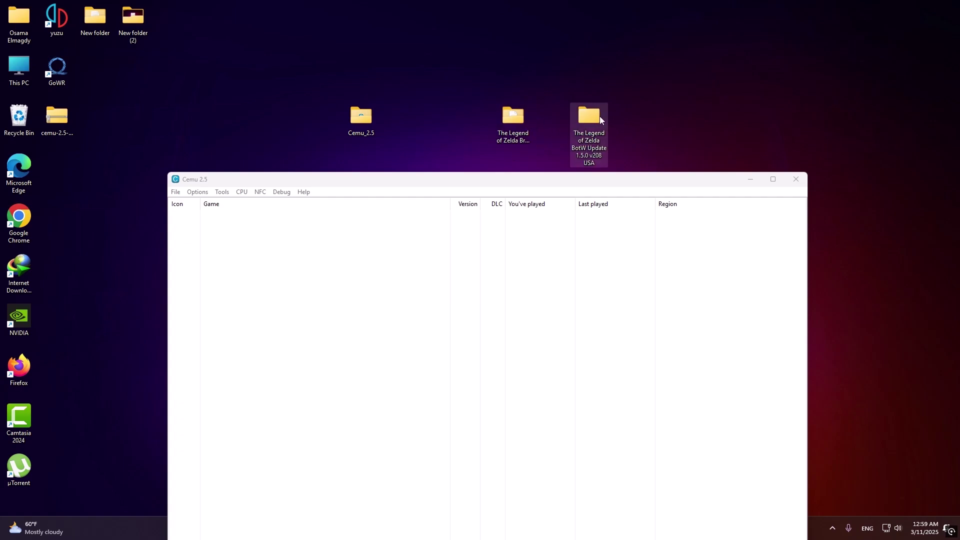
click(198, 193)
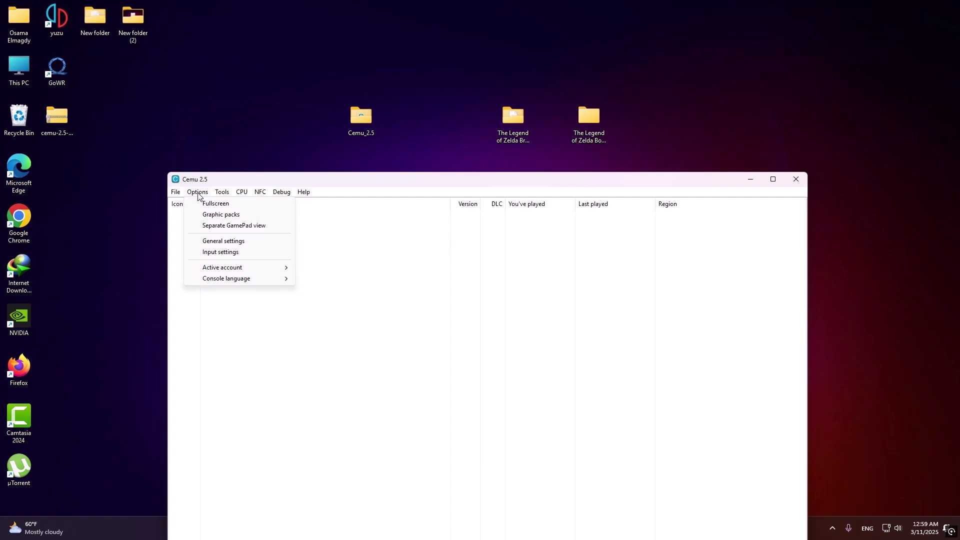
click(220, 242)
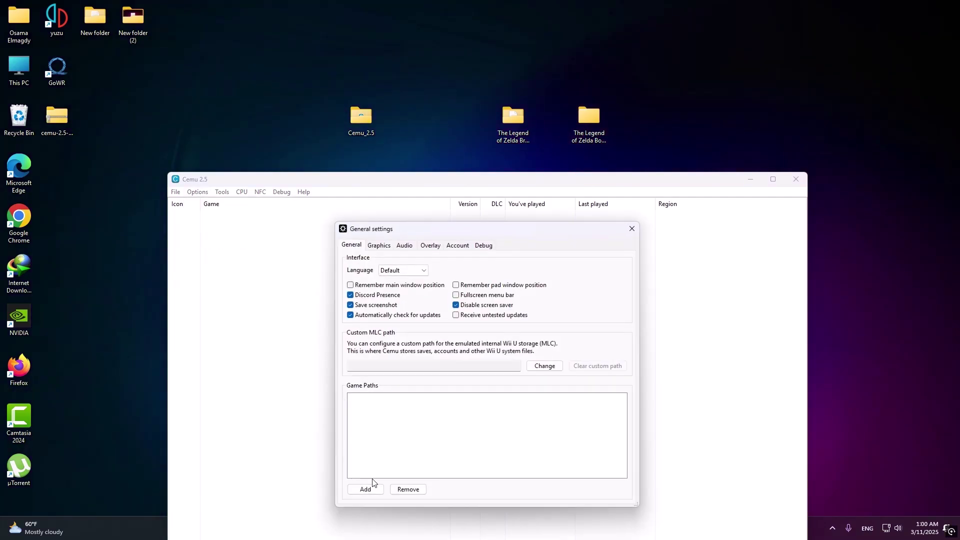
- Add the desktop Breath of the Wild folder as a Cemu game path
click(364, 490)
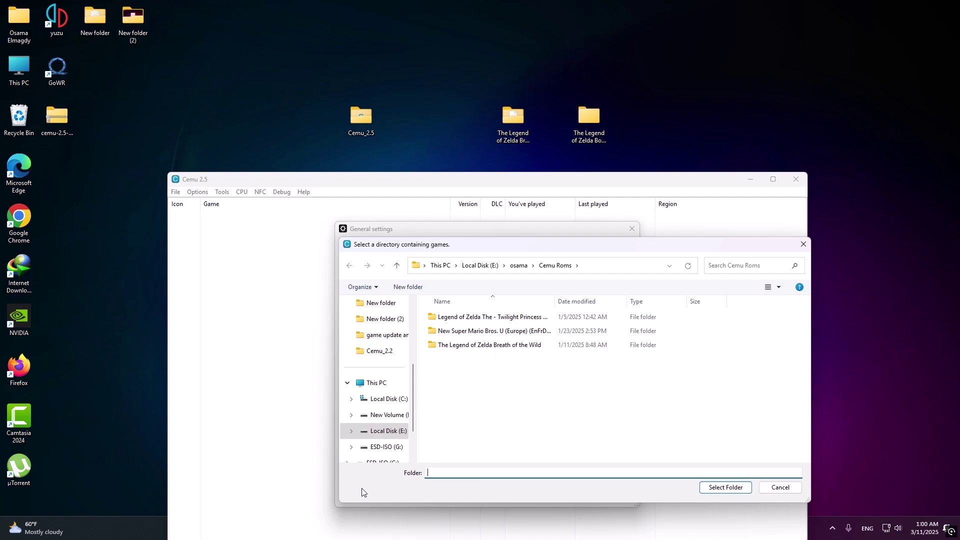
scroll(377, 361, up, 5)
click(377, 338)
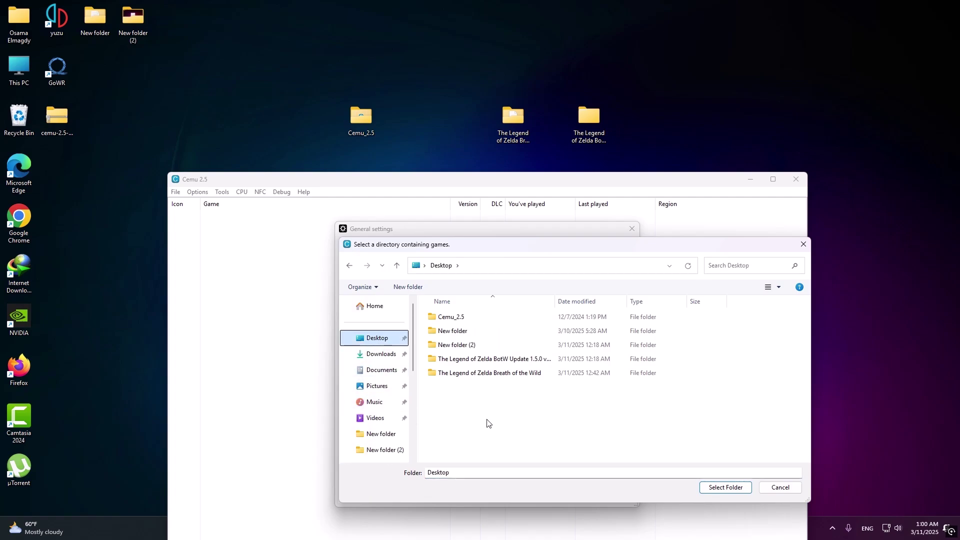
click(493, 375)
click(499, 361)
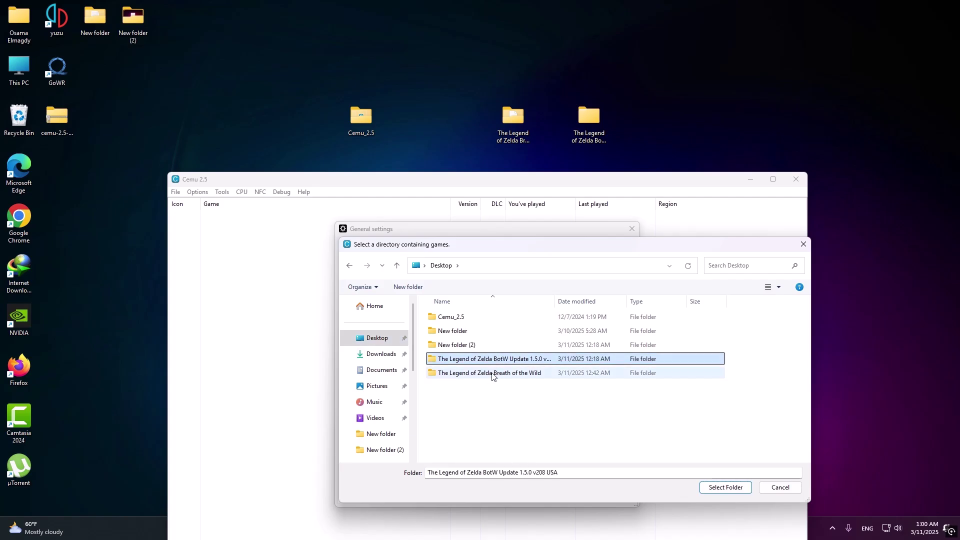
click(488, 374)
click(715, 493)
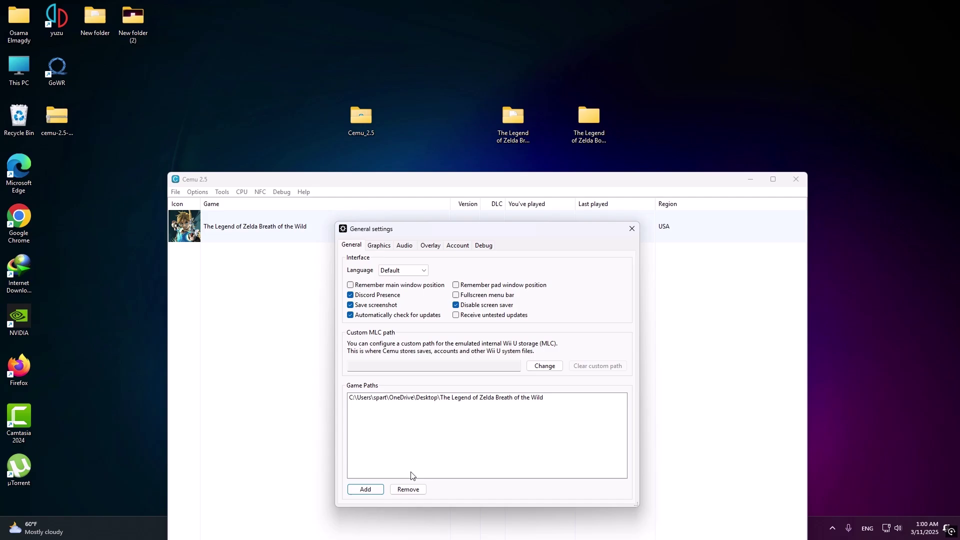
- Add the BotW Update 1.5.0 v208 USA folder as a second game path and close settings
click(366, 491)
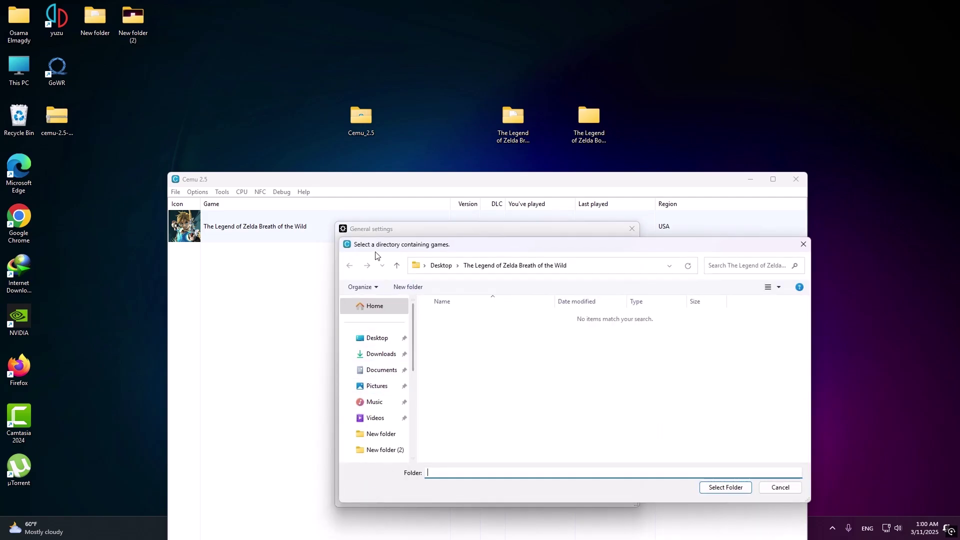
click(395, 266)
click(479, 360)
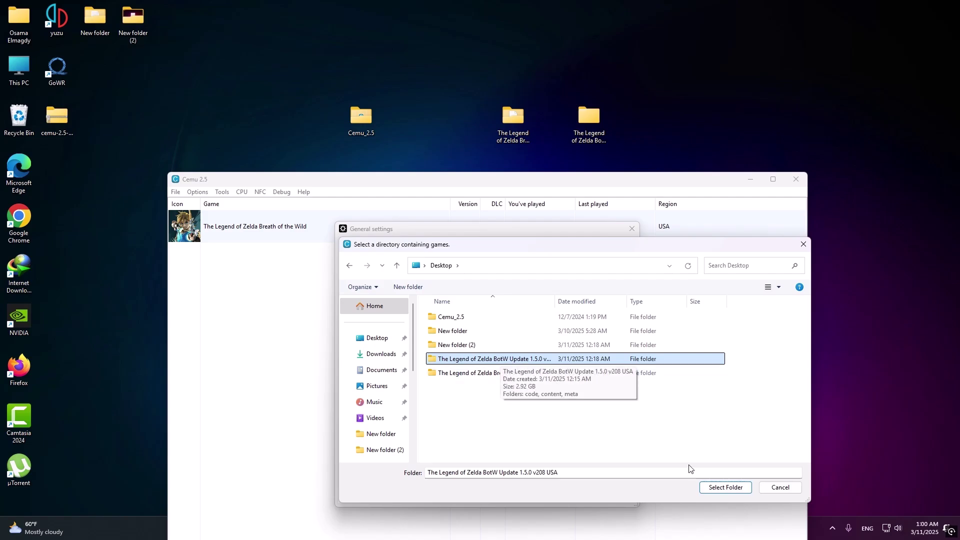
click(706, 488)
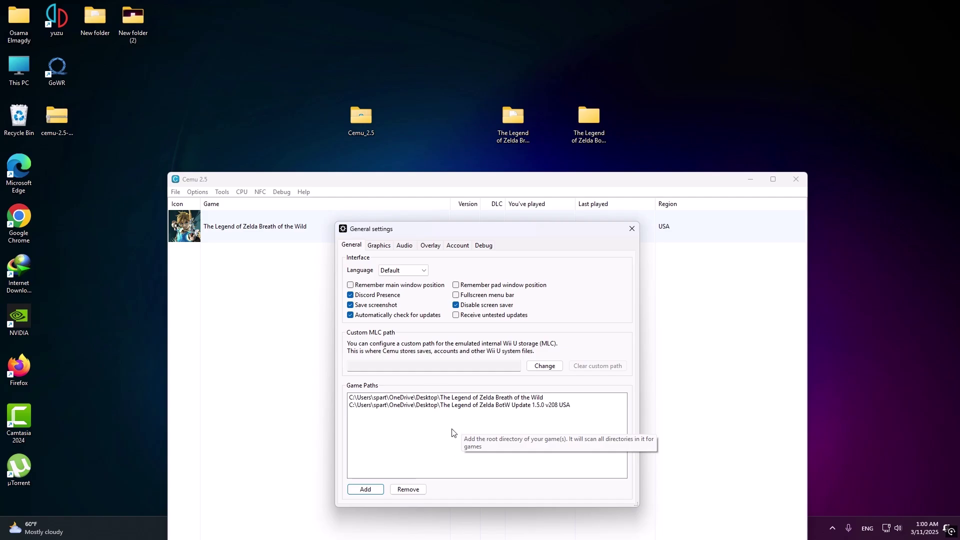
click(632, 228)
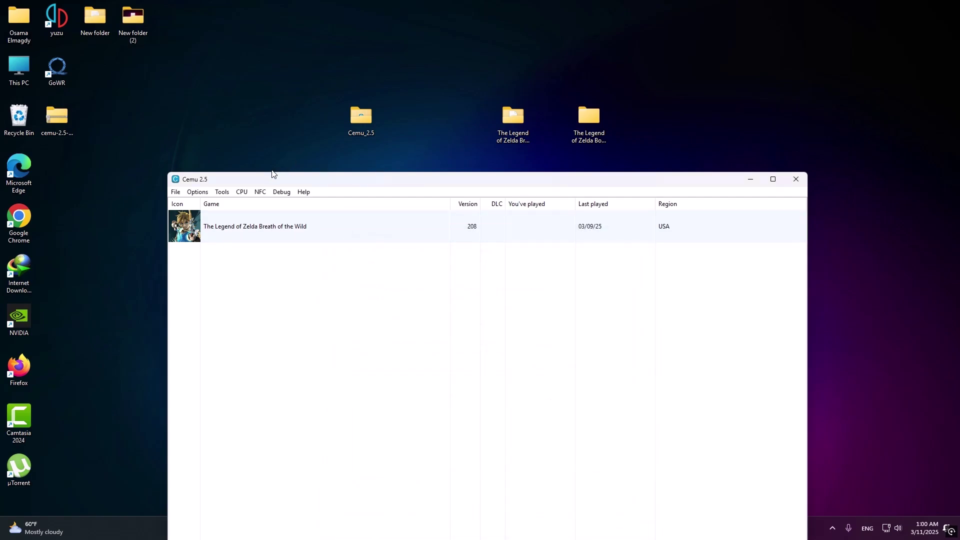
drag(271, 181, 267, 111)
- Set Controller 1's emulated controller type to Wii U Pro Controller in Input settings
click(194, 122)
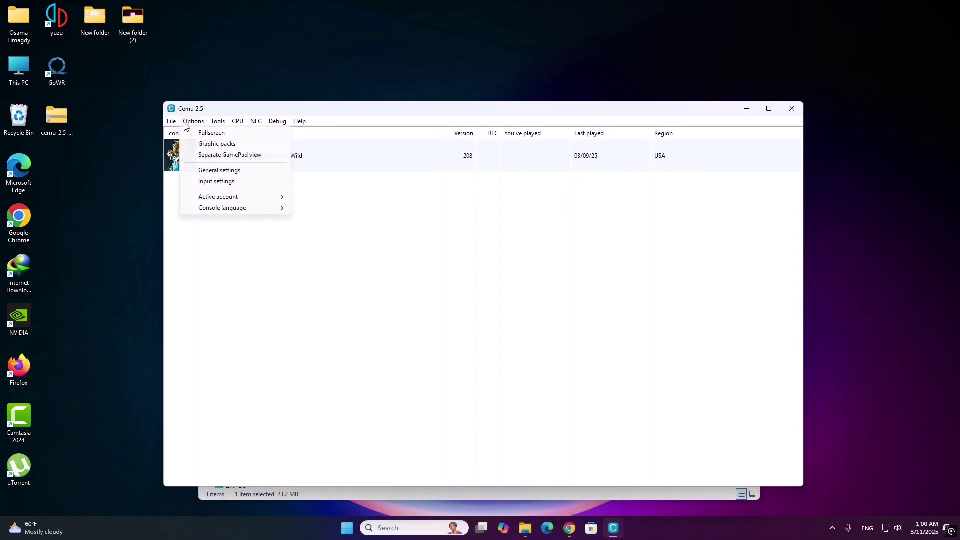
click(235, 181)
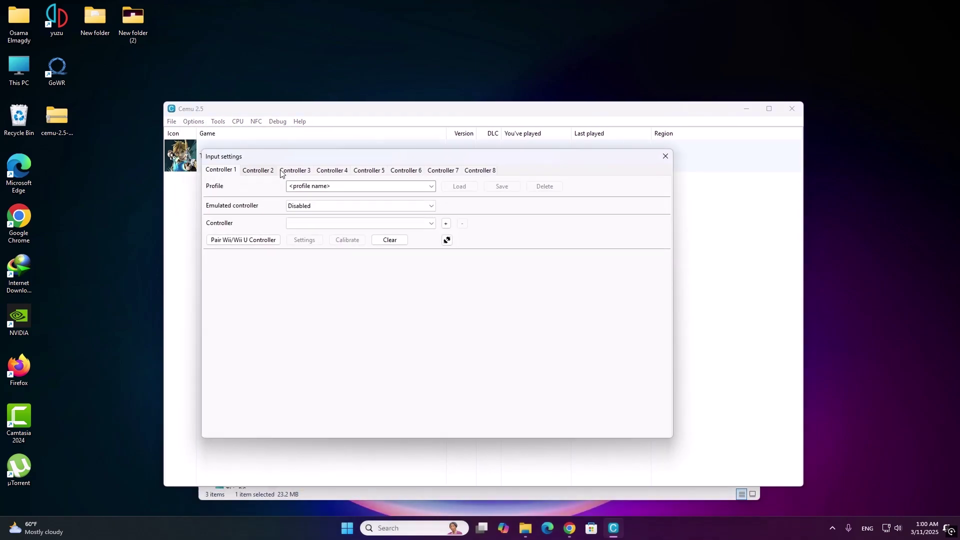
click(379, 208)
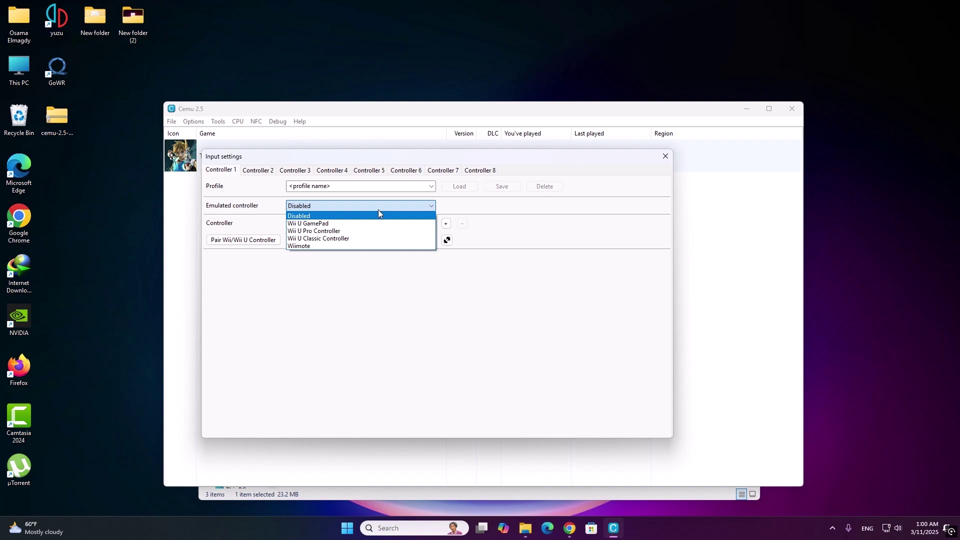
click(335, 230)
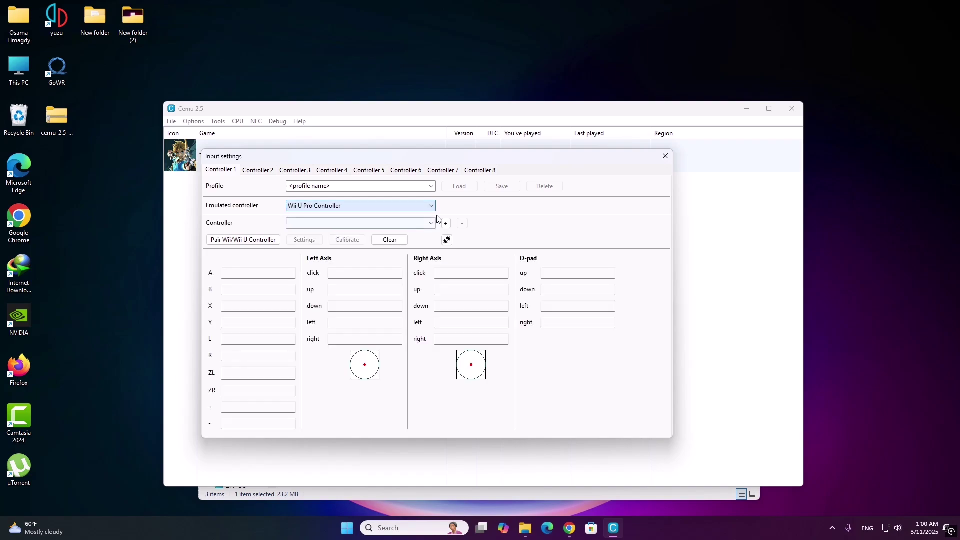
- Add the PS4 Controller through the SDLController API, then close the input settings
click(446, 223)
click(494, 237)
click(481, 268)
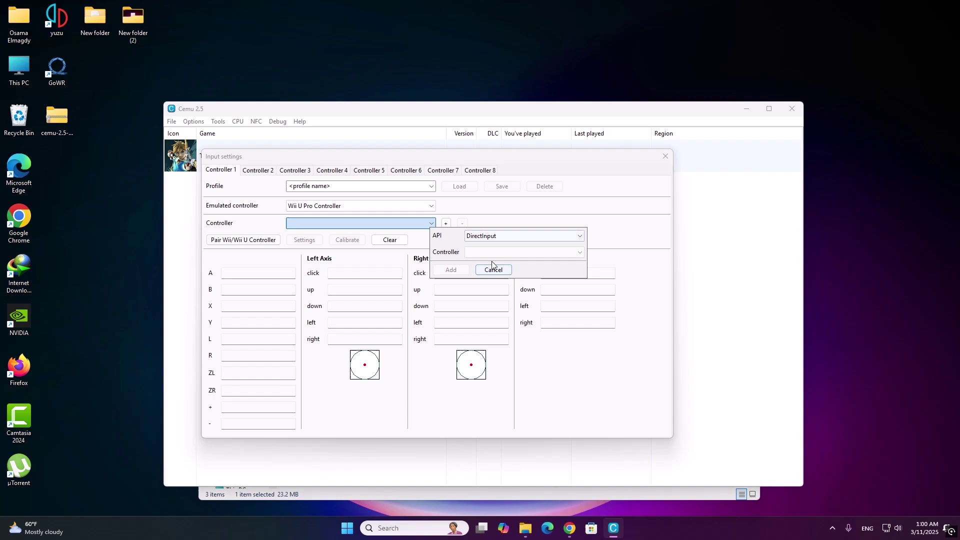
click(493, 252)
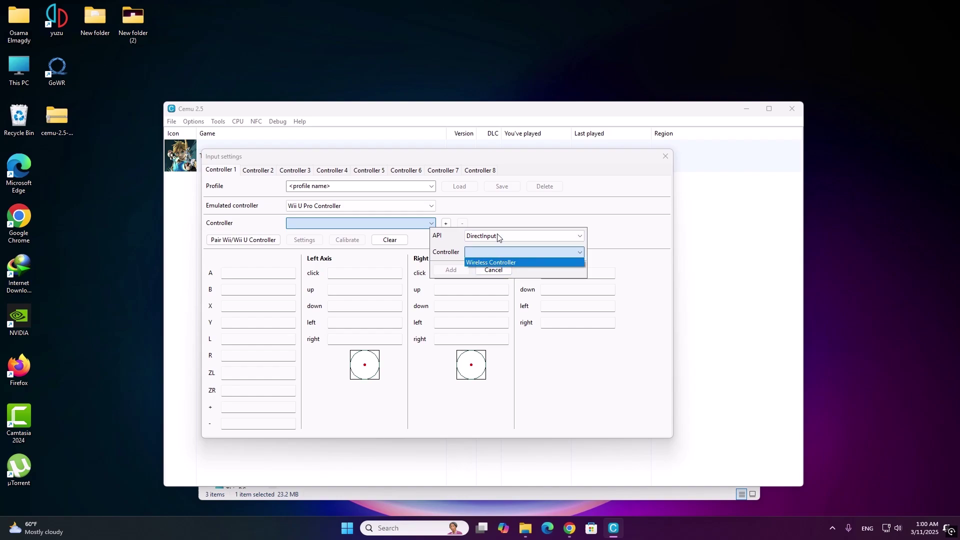
click(498, 237)
click(493, 273)
click(490, 254)
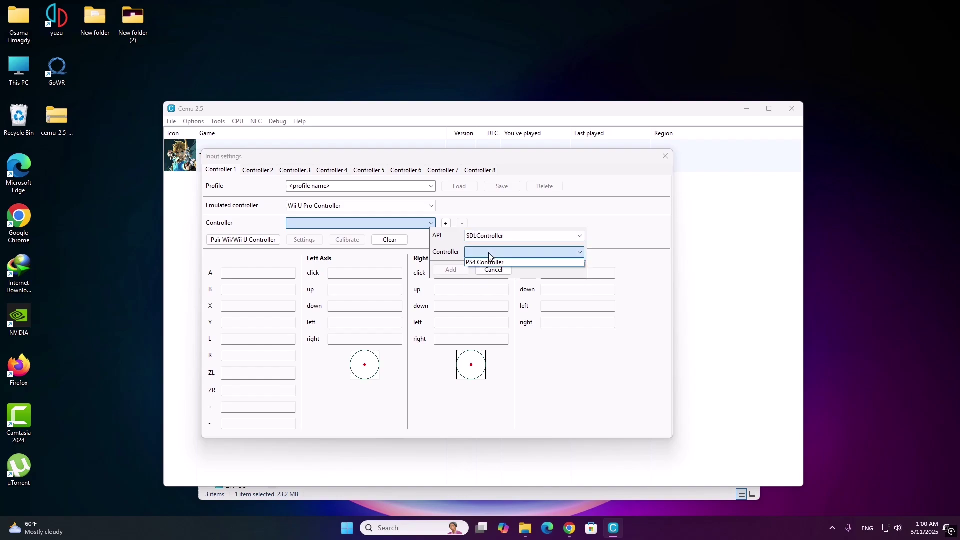
click(484, 263)
click(454, 271)
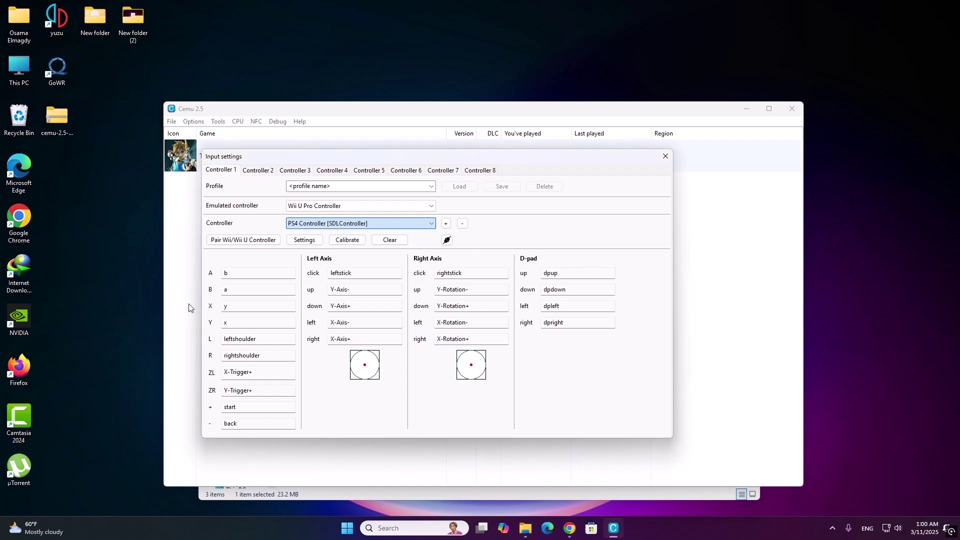
click(665, 157)
- In General settings' Graphics tab, set VSync to Double buffering, then close the dialog
click(199, 123)
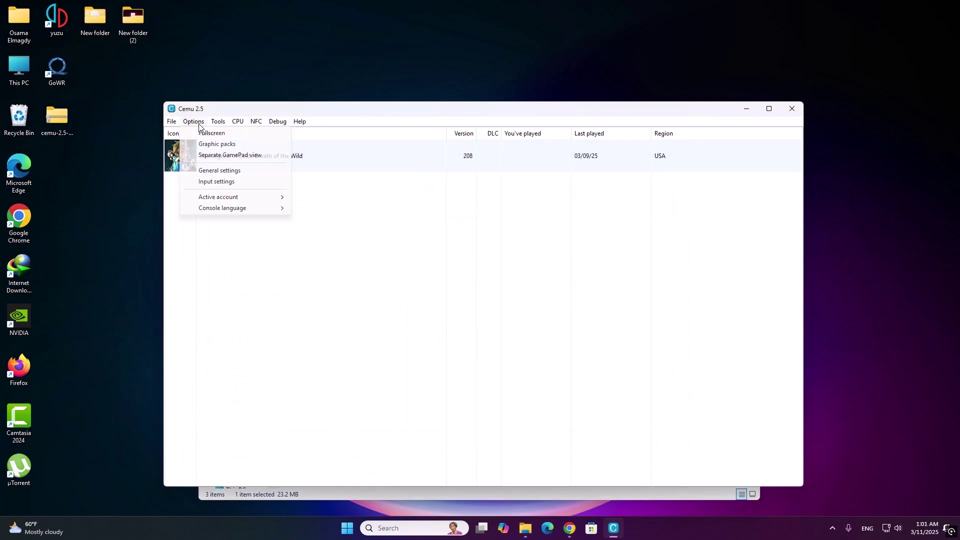
click(220, 171)
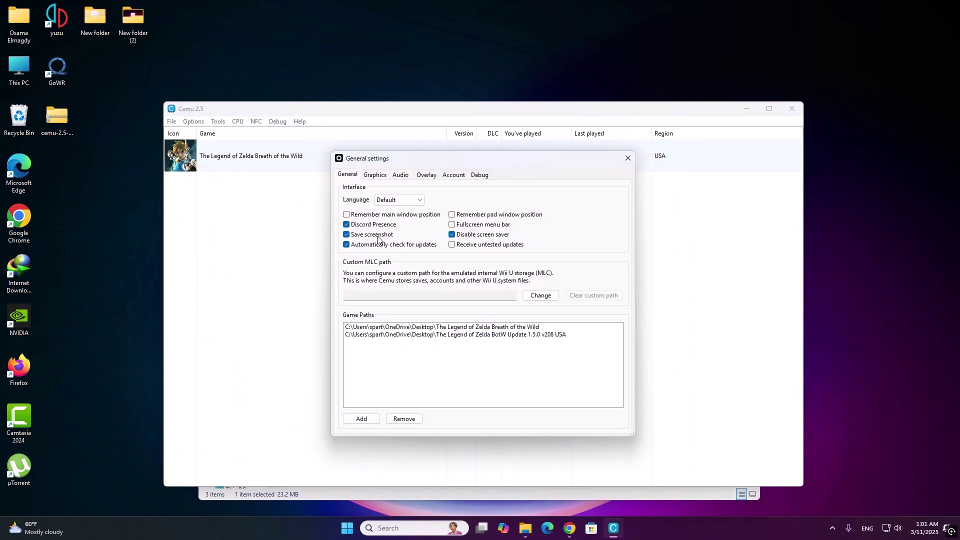
click(376, 175)
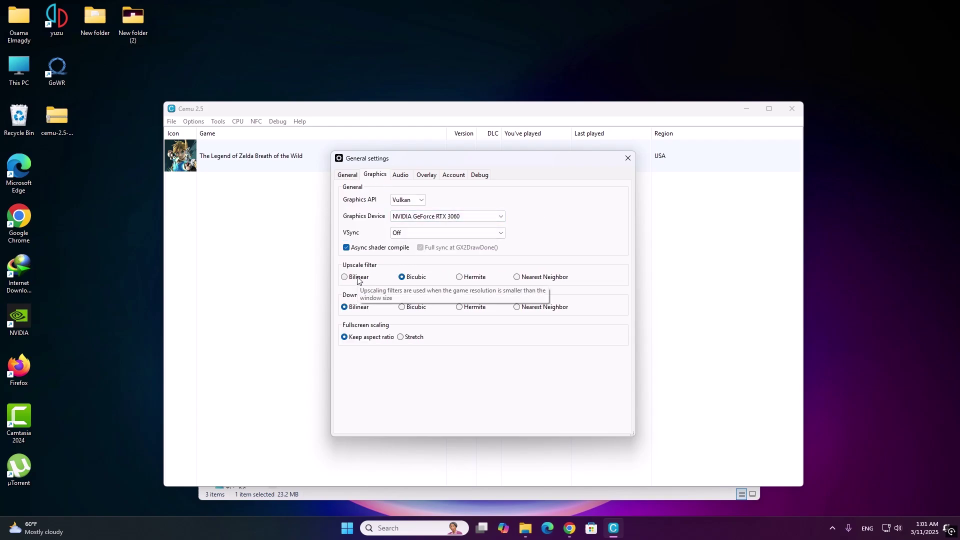
click(417, 233)
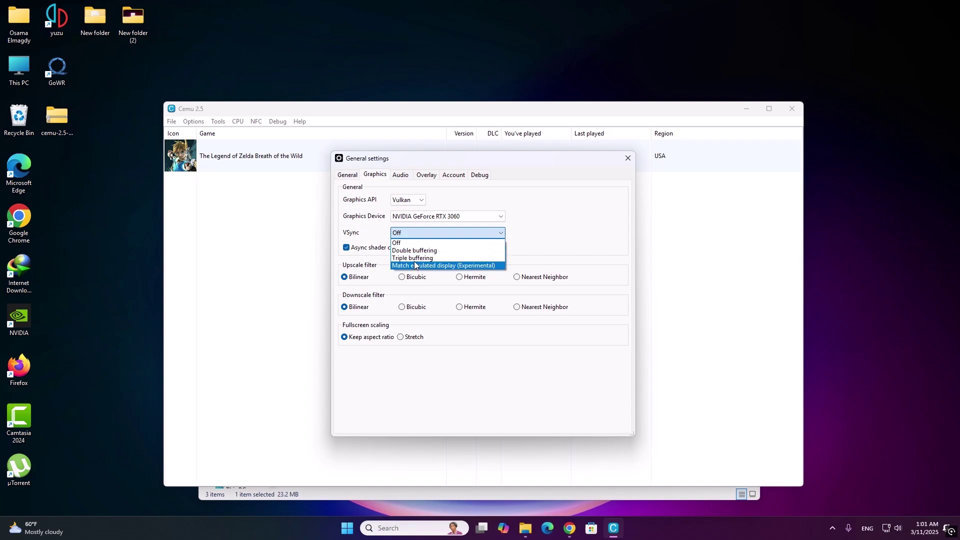
click(420, 252)
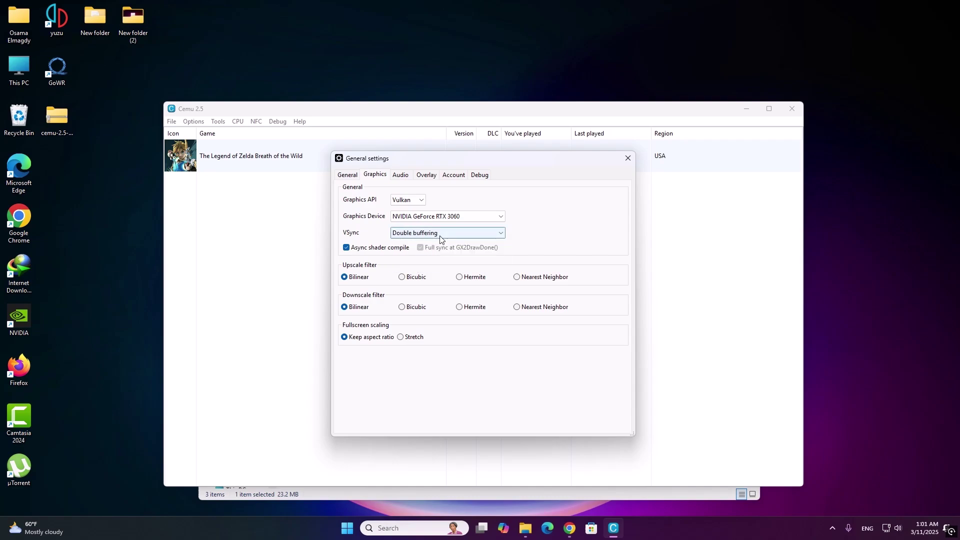
click(433, 176)
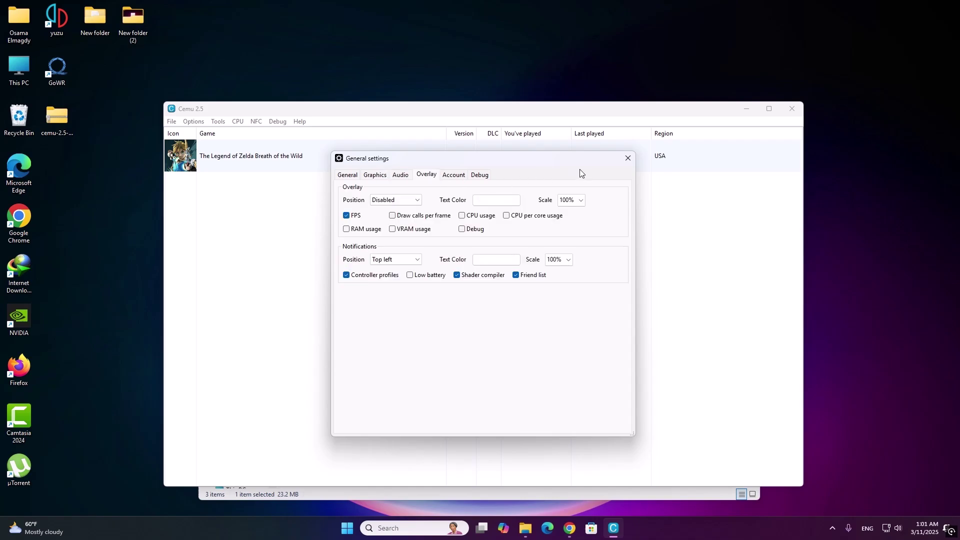
click(628, 160)
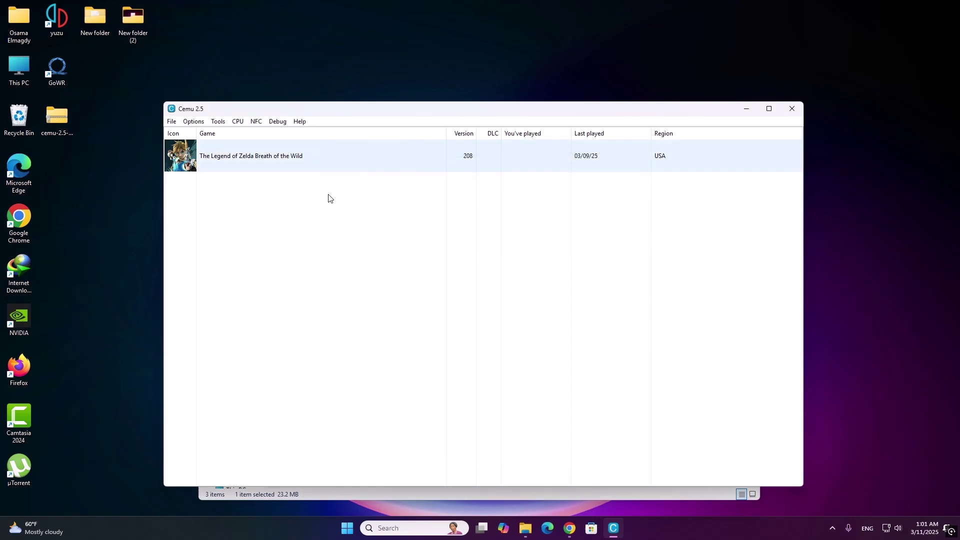
- Open Breath of the Wild's graphic packs and download the latest community packs
right_click(244, 159)
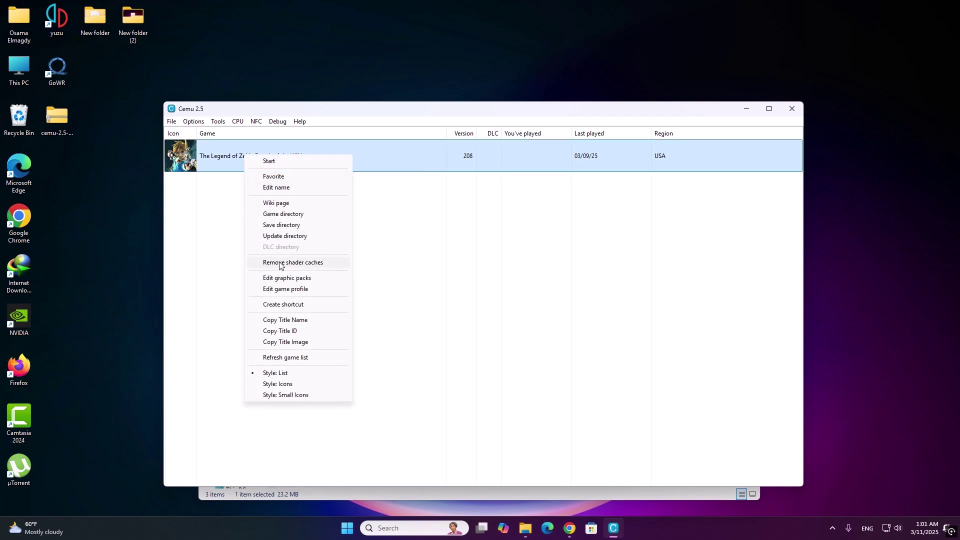
click(302, 278)
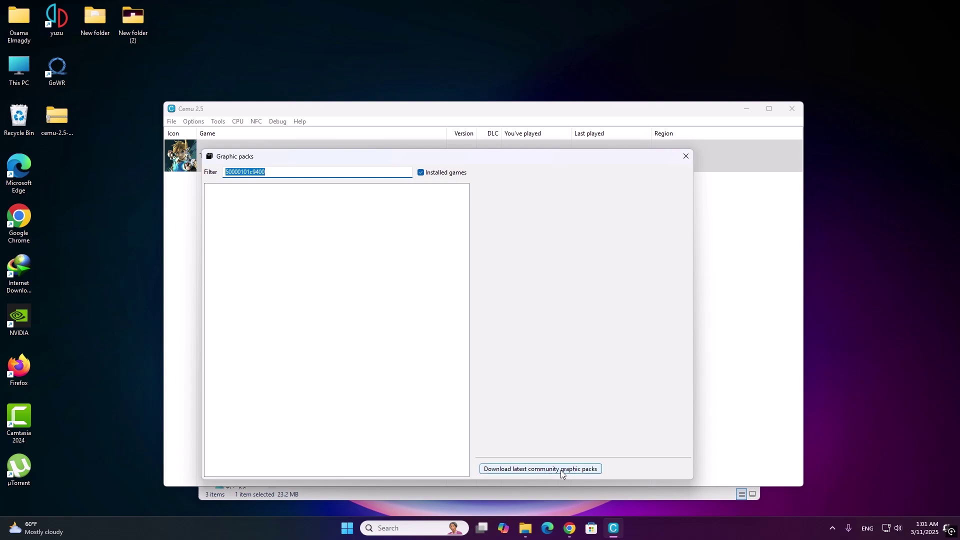
click(543, 469)
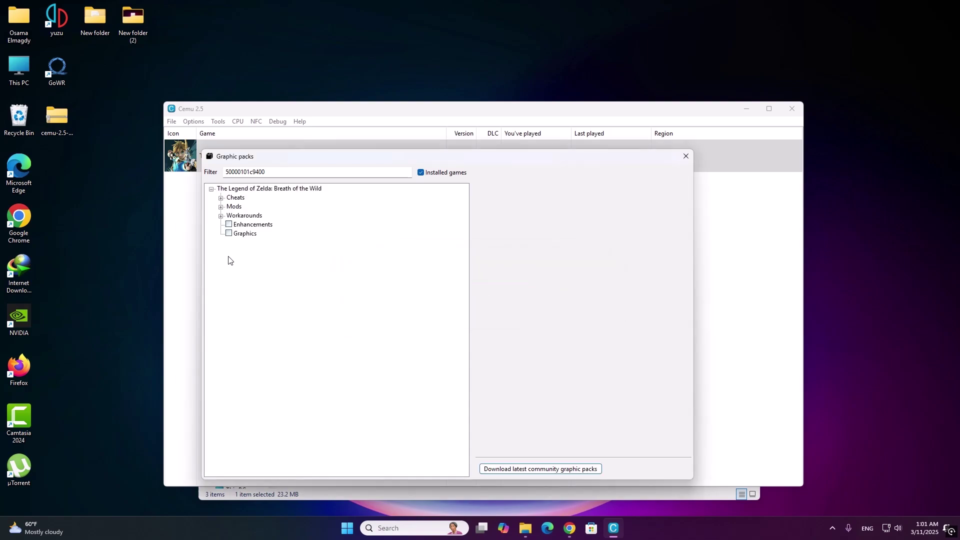
- Enable Mods FPS++ and Enhancements with Clarity set to Serfrost's Preset (Dim Display)
click(221, 207)
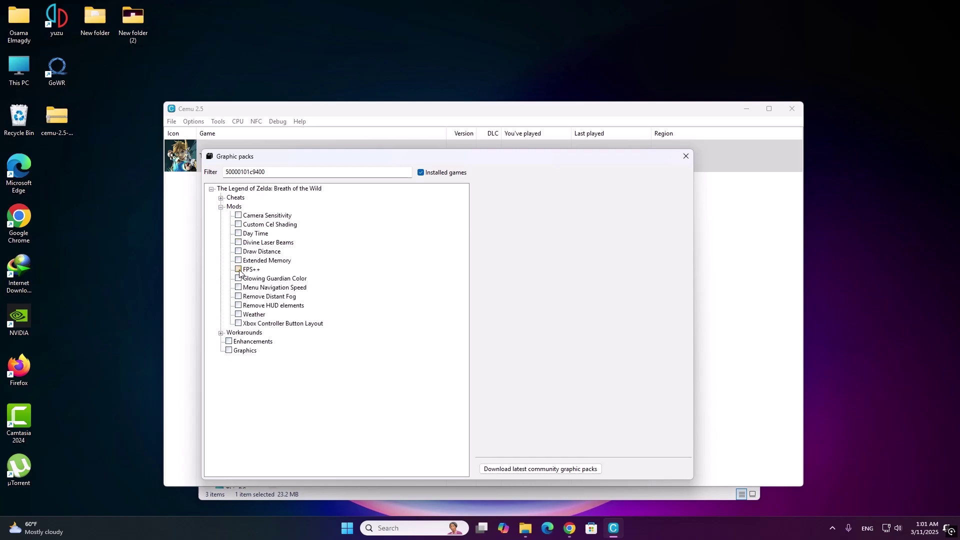
click(239, 270)
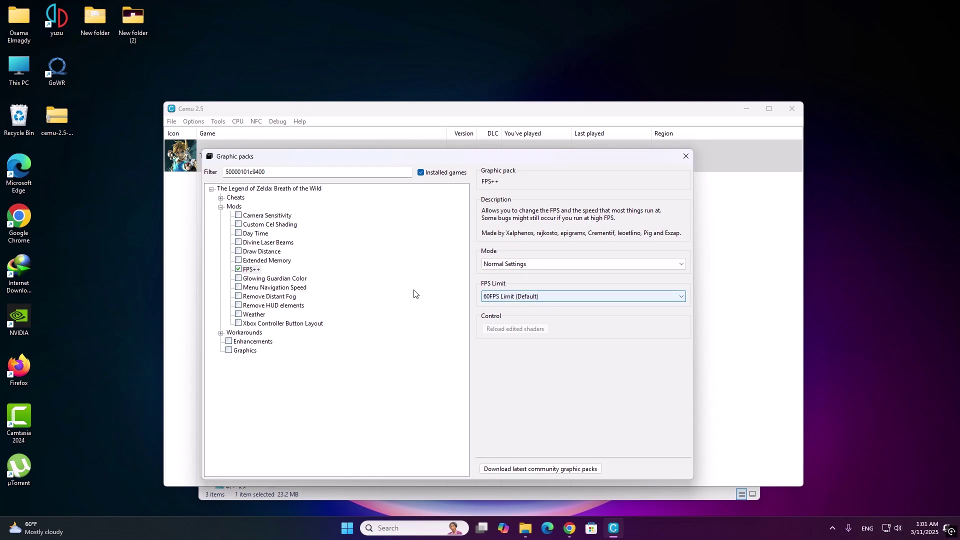
click(238, 344)
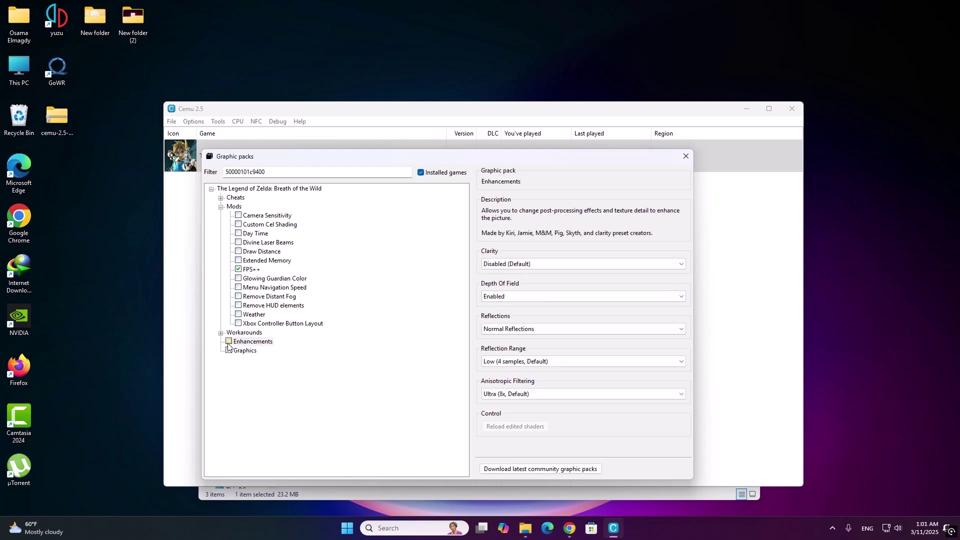
click(518, 264)
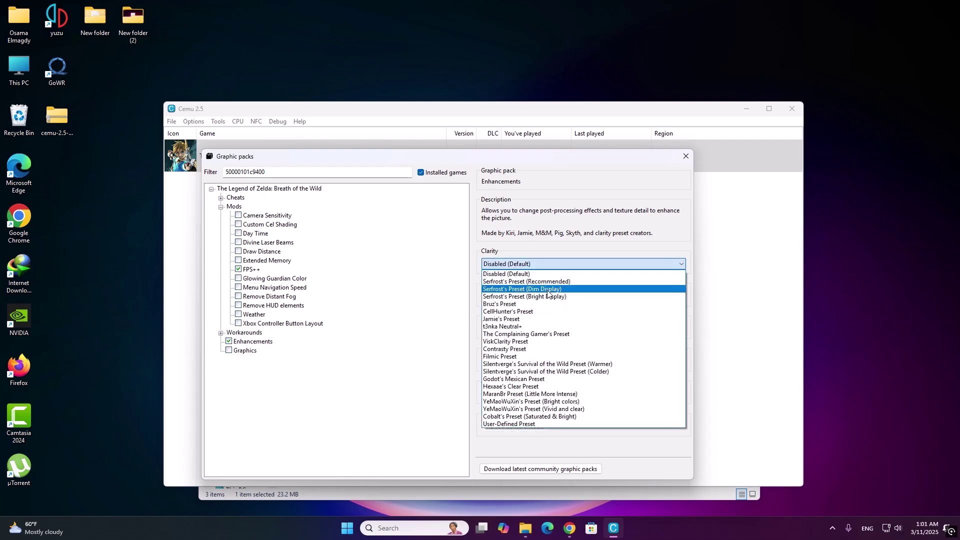
click(544, 290)
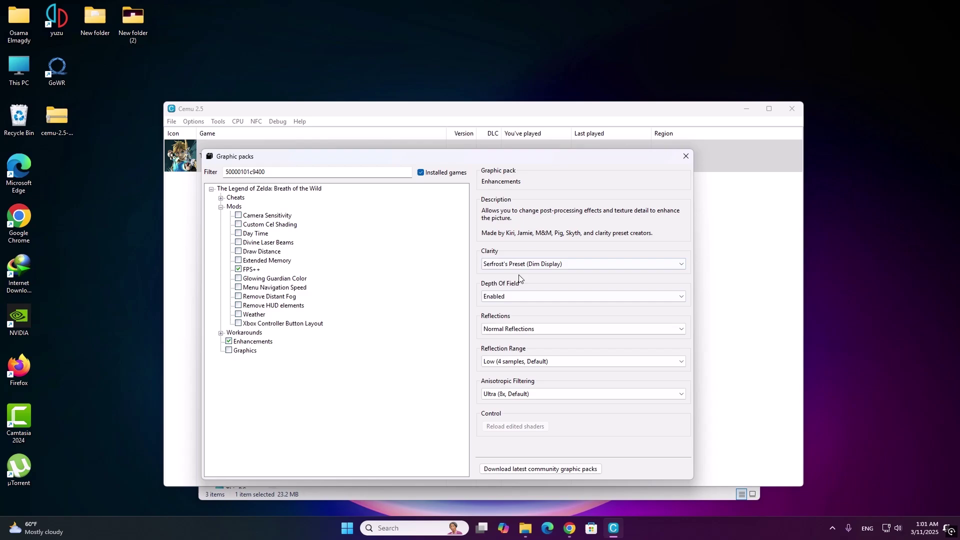
click(685, 160)
click(226, 123)
mouse_move(189, 126)
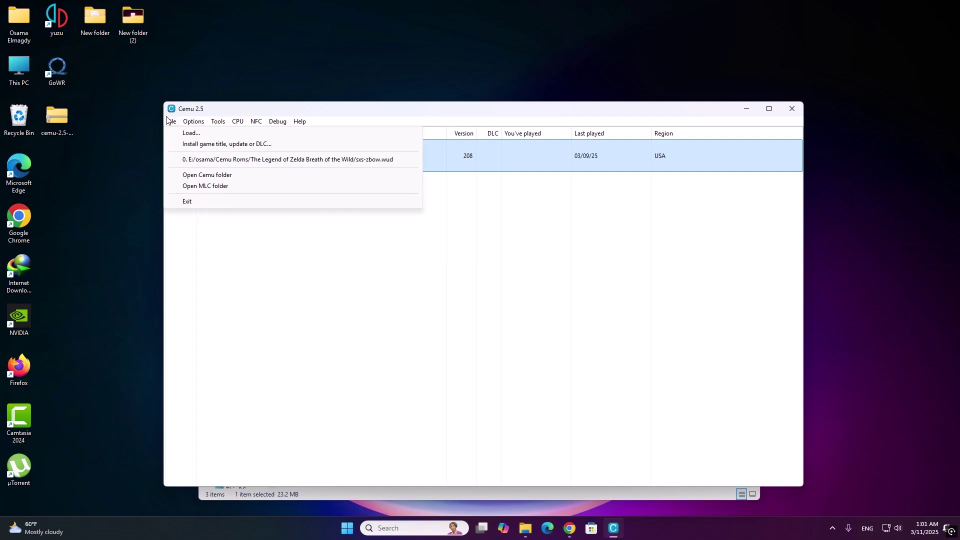
- Start The Legend of Zelda: Breath of the Wild from the game list and maximize the Cemu window
click(254, 236)
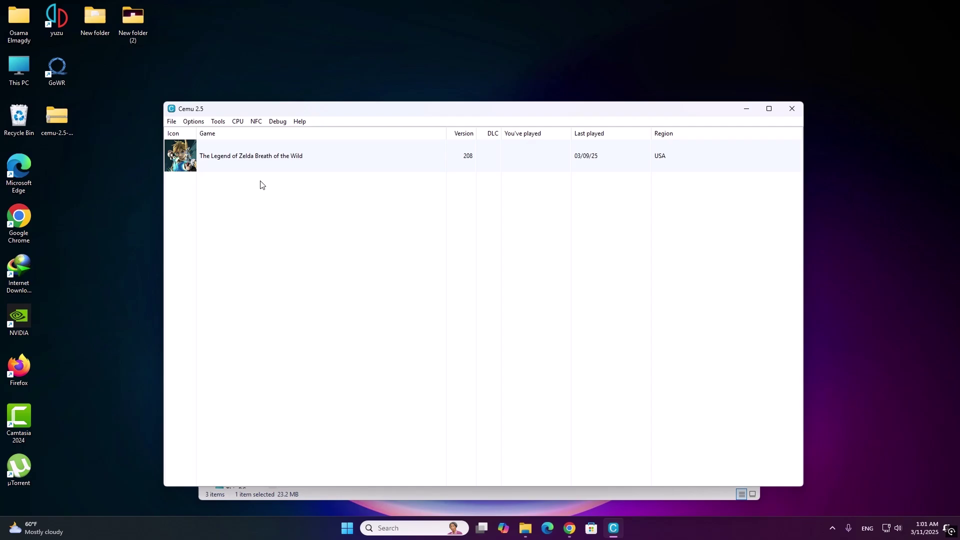
double_click(268, 159)
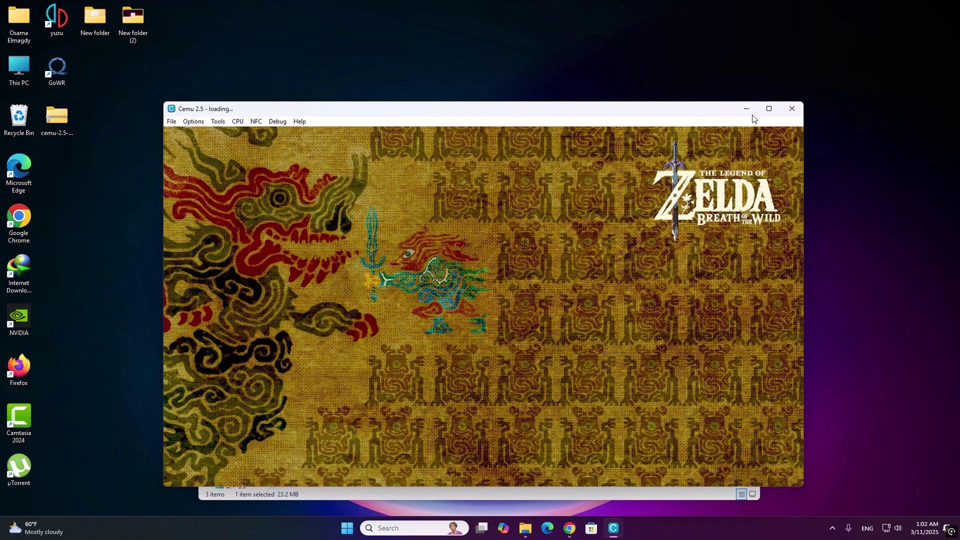
click(769, 109)
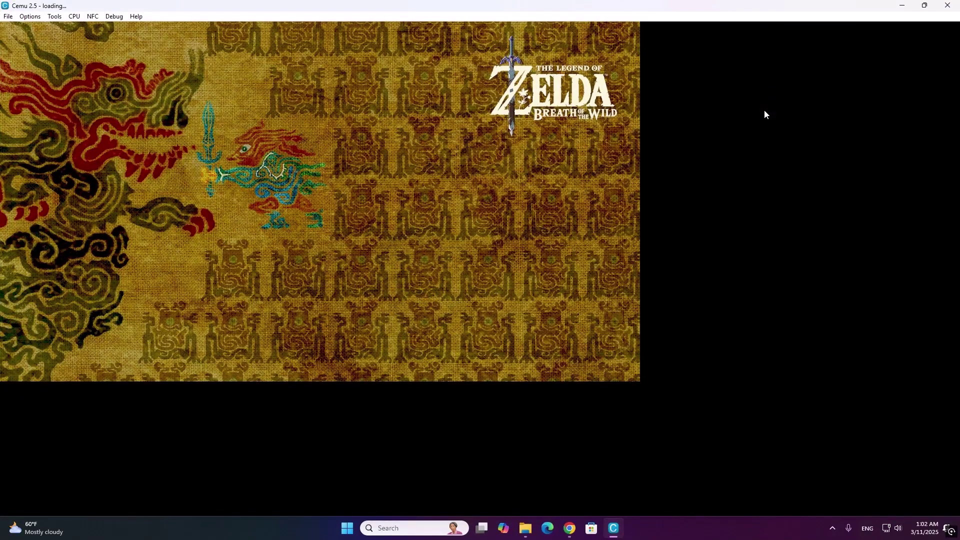